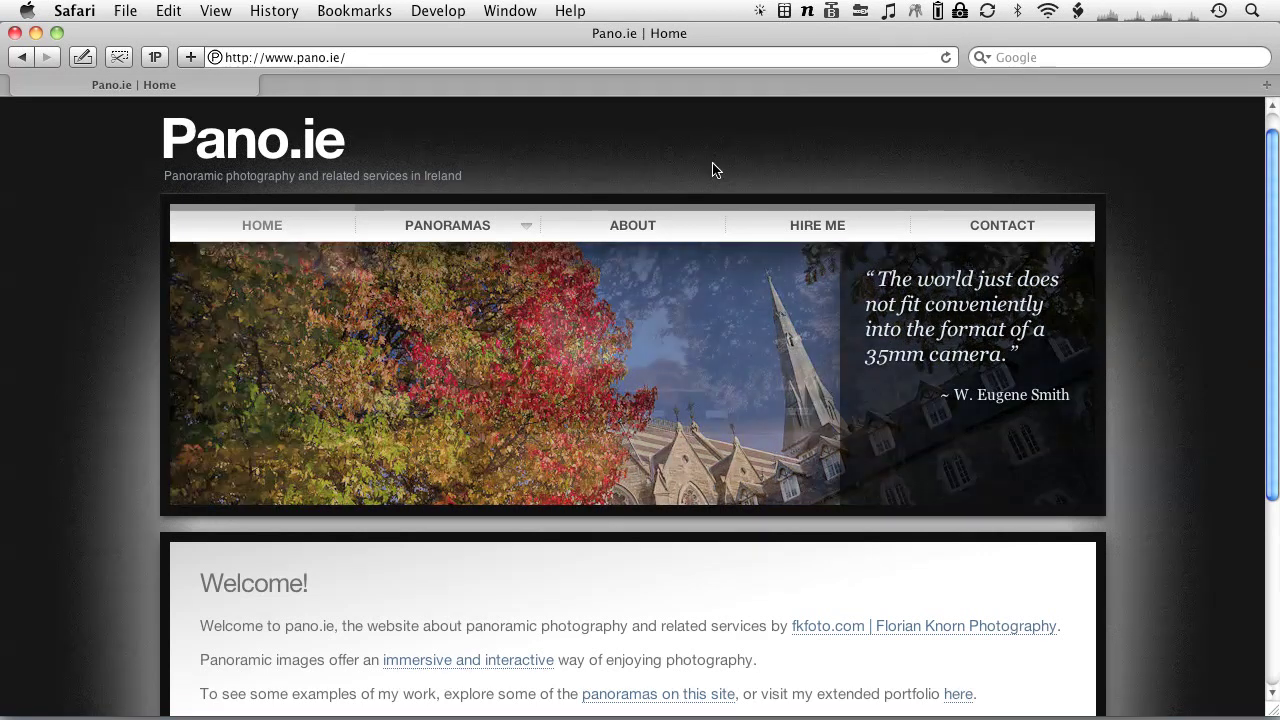
Step: Quit the browser and bring up Open With for the seven DSC02127–DSC02133 TIFFs to choose PTGui Pro
key(super+q)
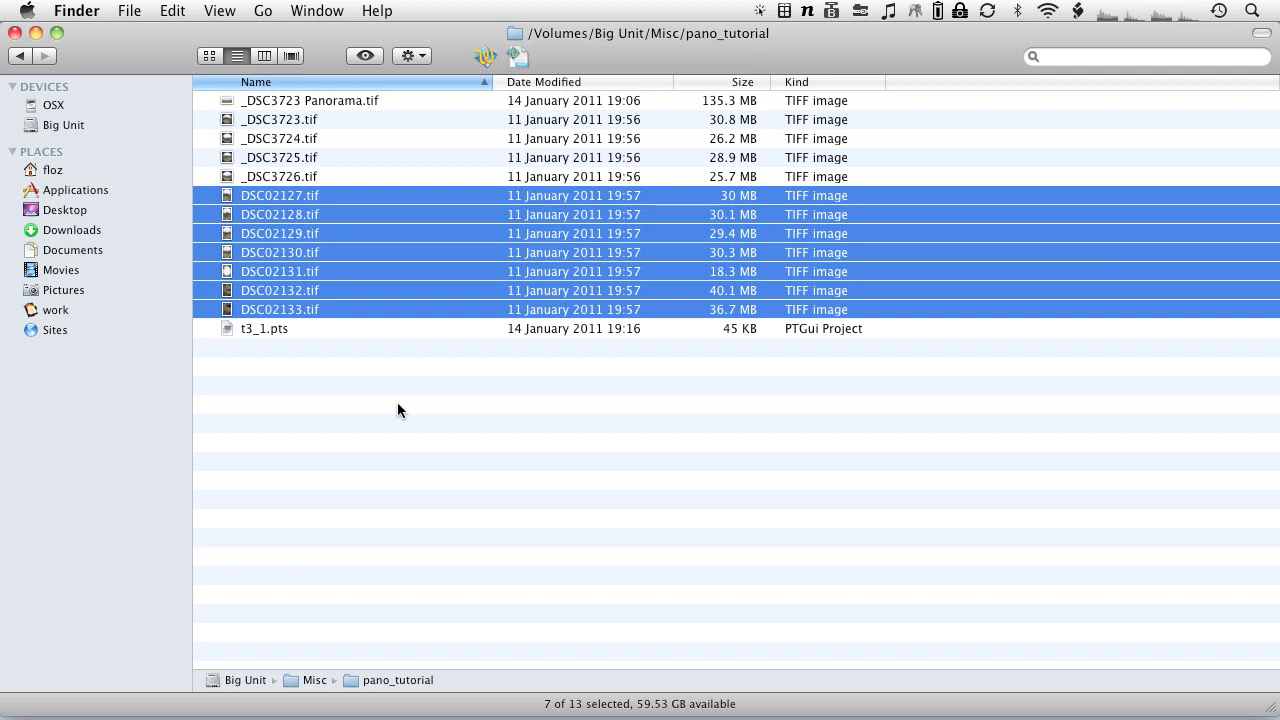
right_click(254, 256)
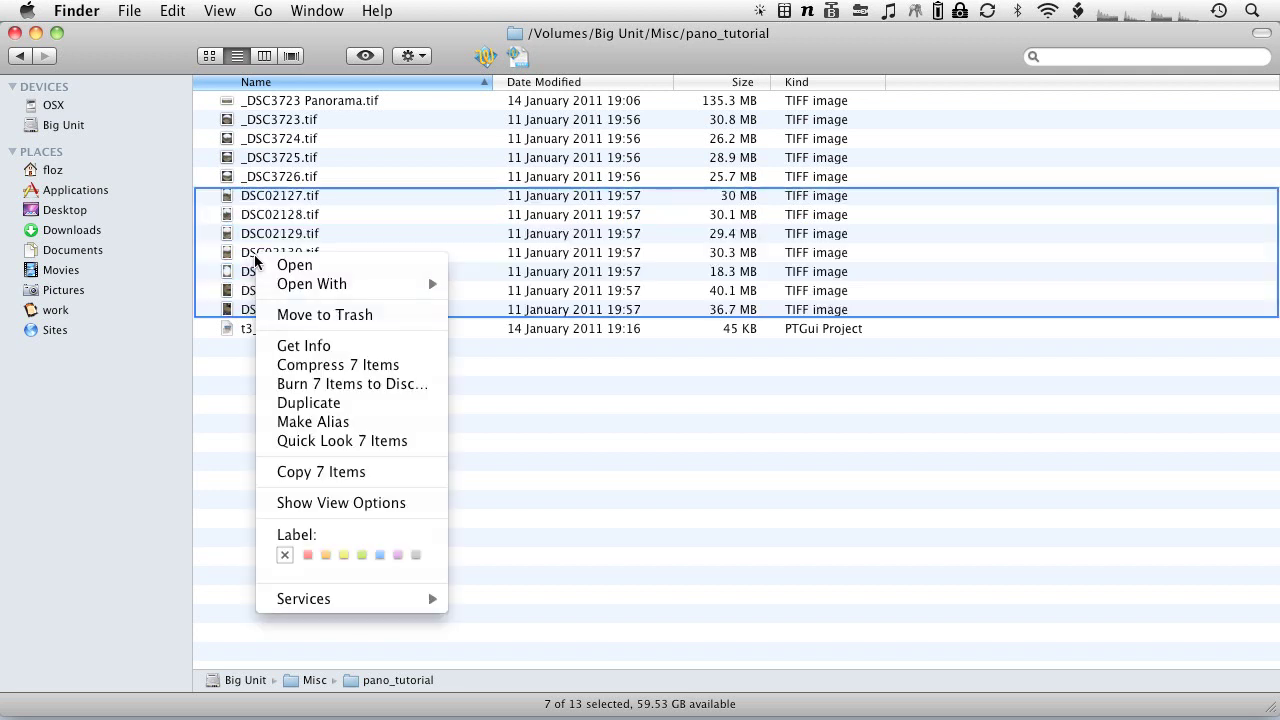
mouse_move(340, 284)
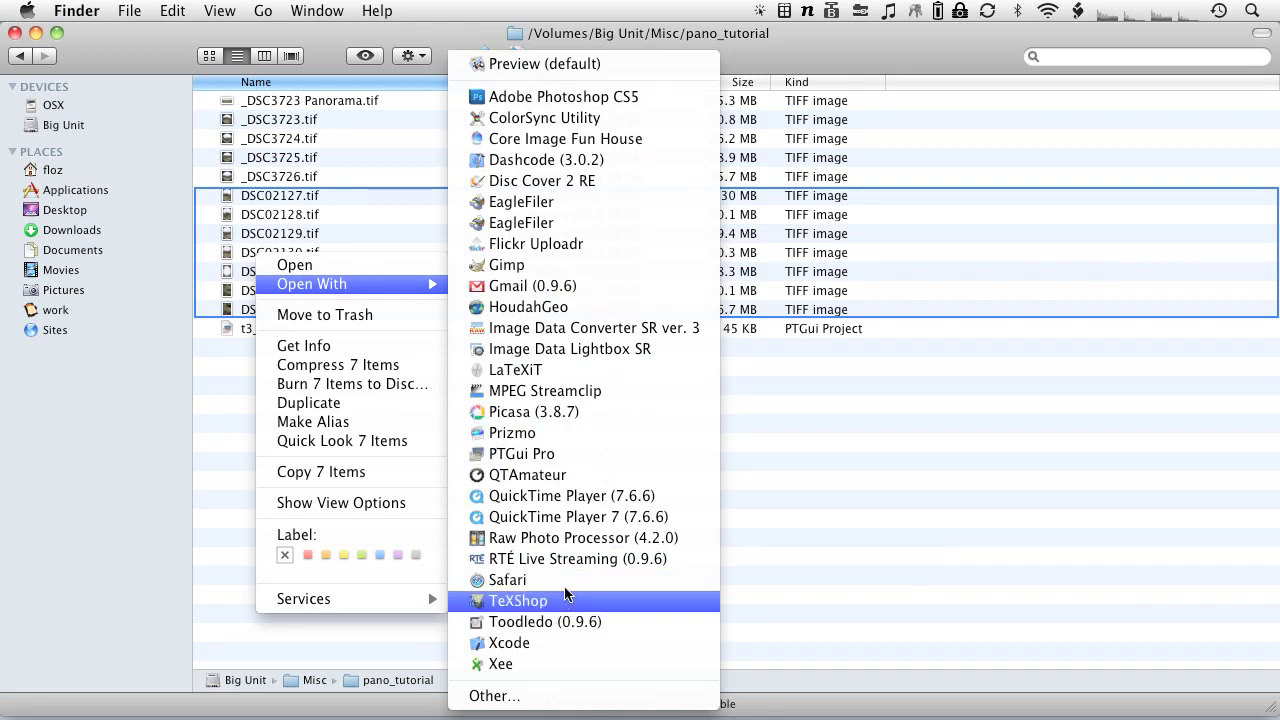
Step: Load the seven images maximized and fit image 0's crop circle to 5130 px, Left −897, Top −163
click(575, 458)
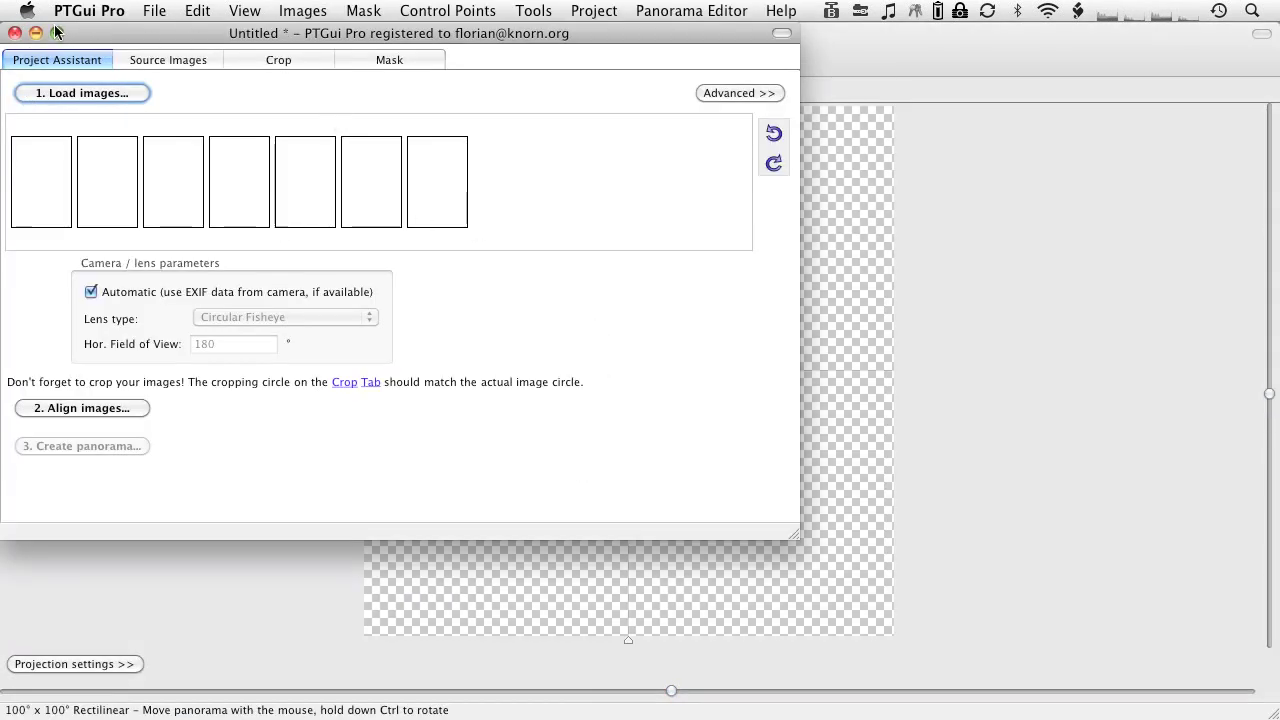
click(57, 34)
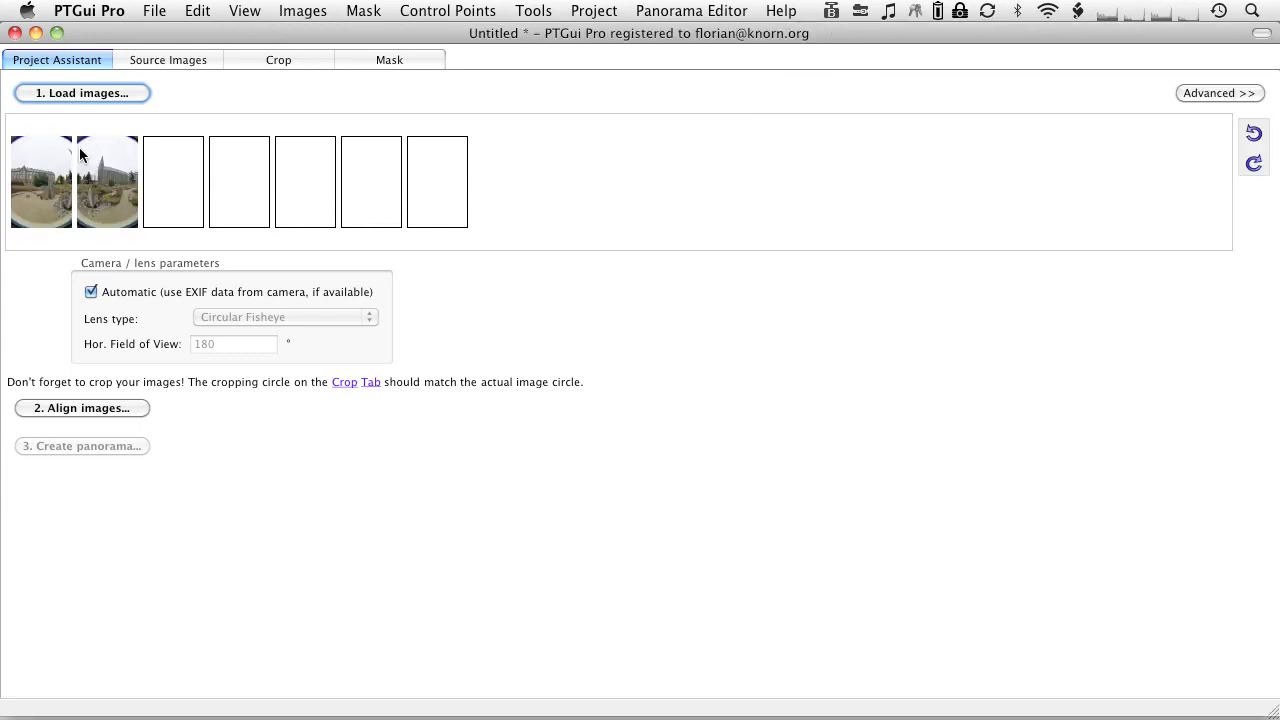
click(279, 60)
mouse_move(400, 160)
mouse_down()
mouse_move(423, 137)
mouse_move(415, 147)
mouse_up()
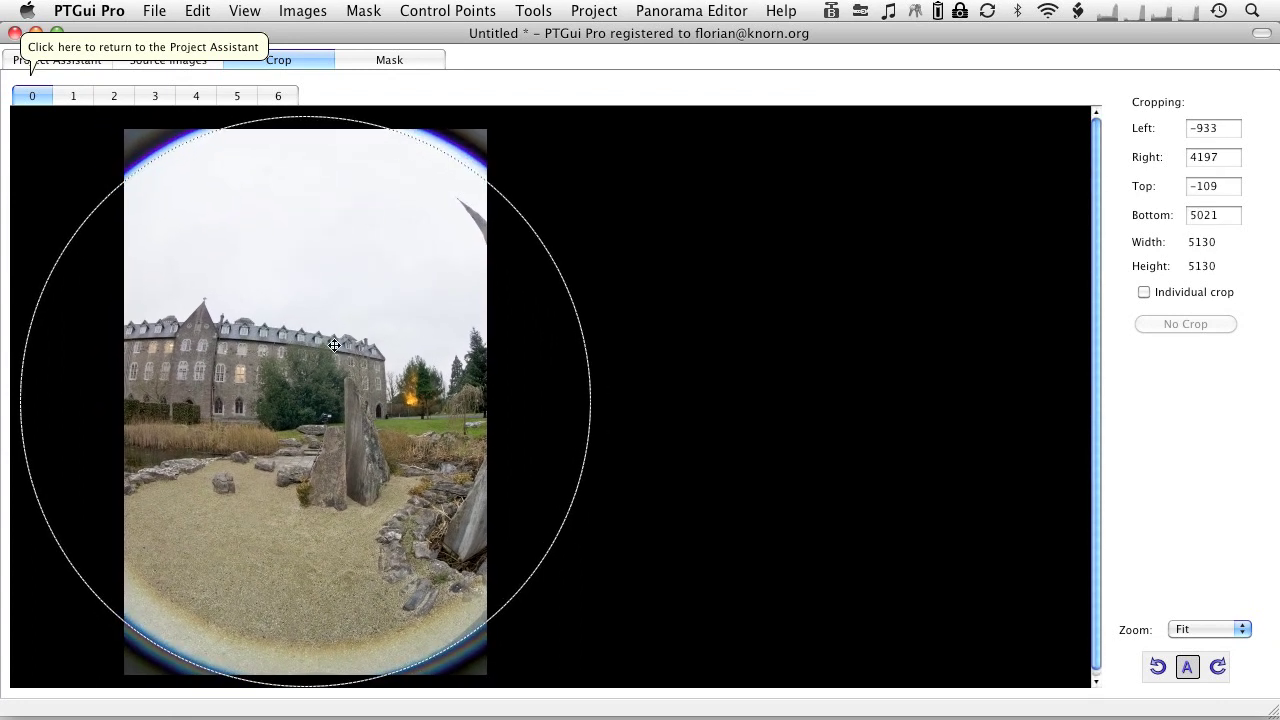
drag(334, 345, 338, 340)
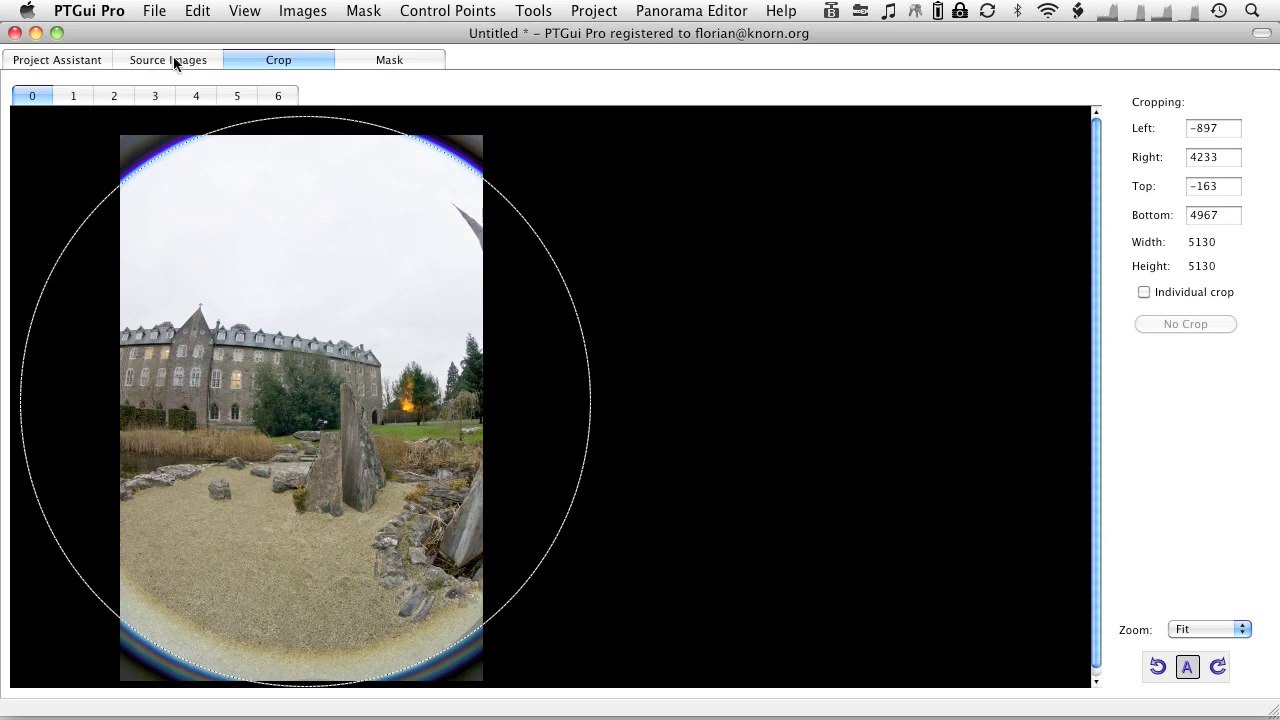
Step: Set the optimizer's lens distortion minimisation to Heavy + lens shift
click(86, 62)
click(1233, 94)
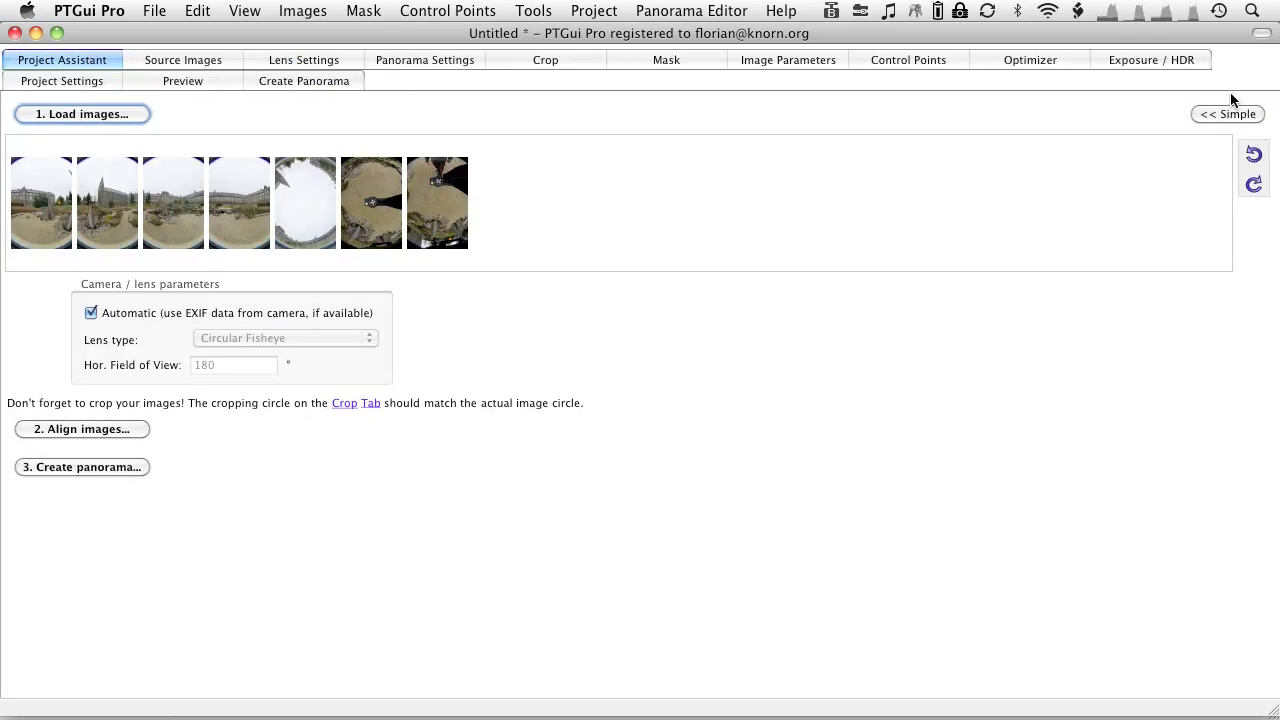
click(1031, 58)
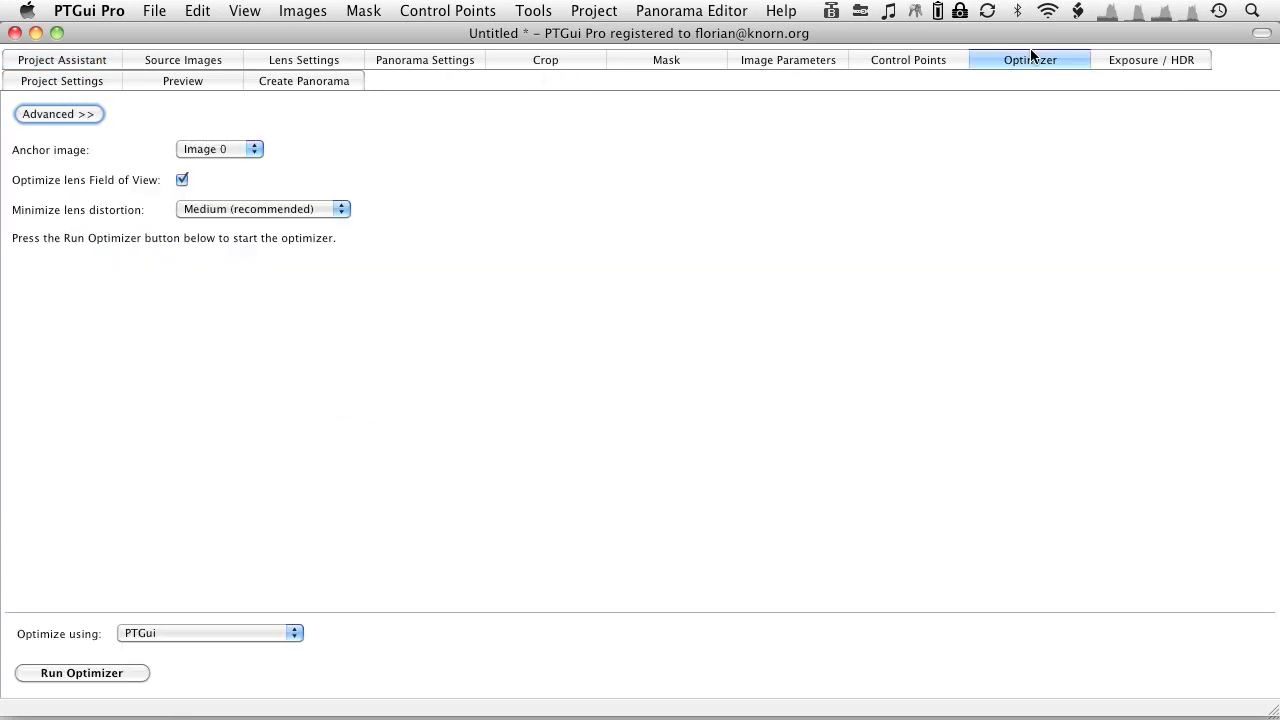
click(295, 210)
click(280, 245)
Step: Enable viewpoint optimization for Image 6, then show the source image list
click(73, 108)
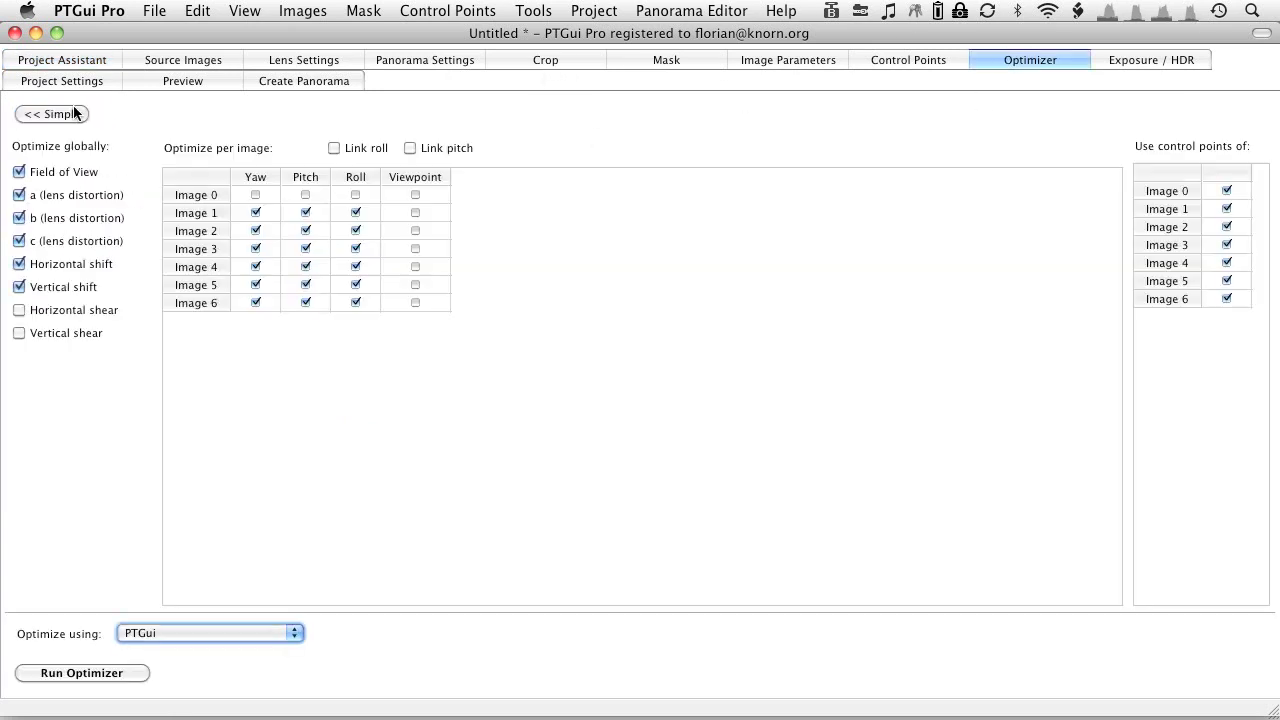
click(415, 303)
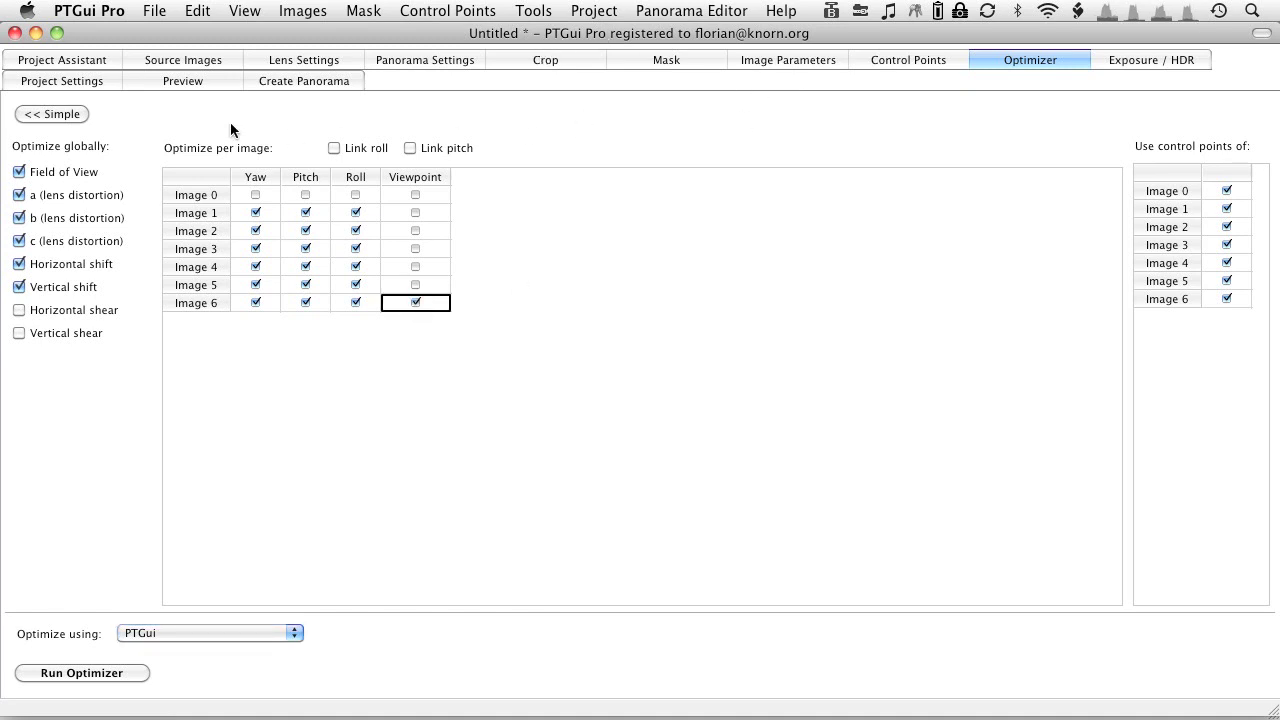
click(208, 60)
scroll(278, 262, down, 5)
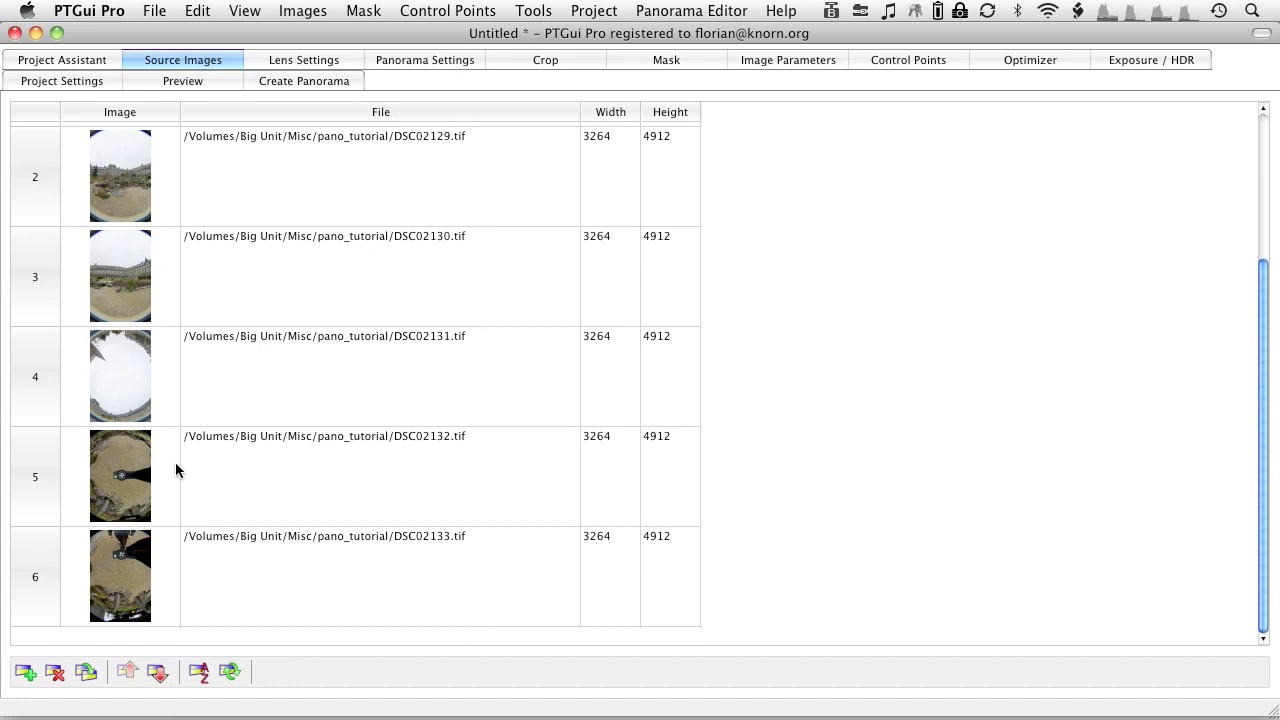
click(134, 562)
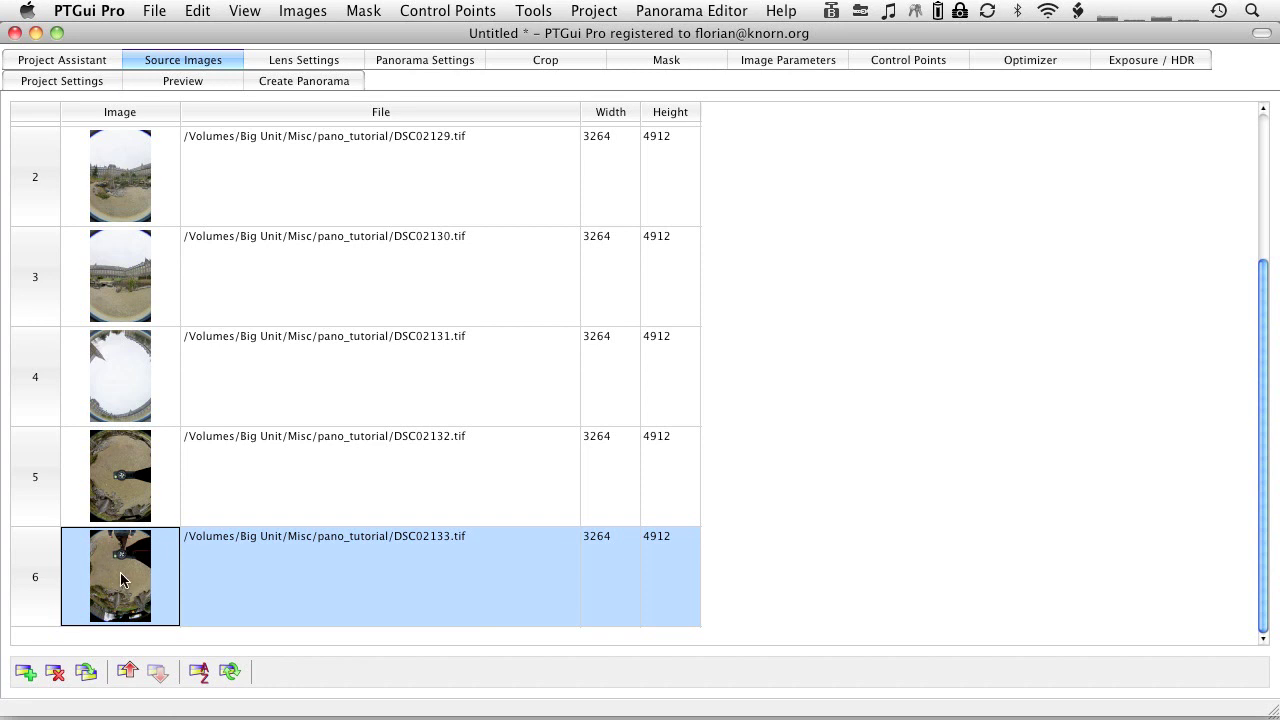
Step: With a larger brush, mask the camera, legs and lower rocks in image 6, erasing stray paint
click(678, 60)
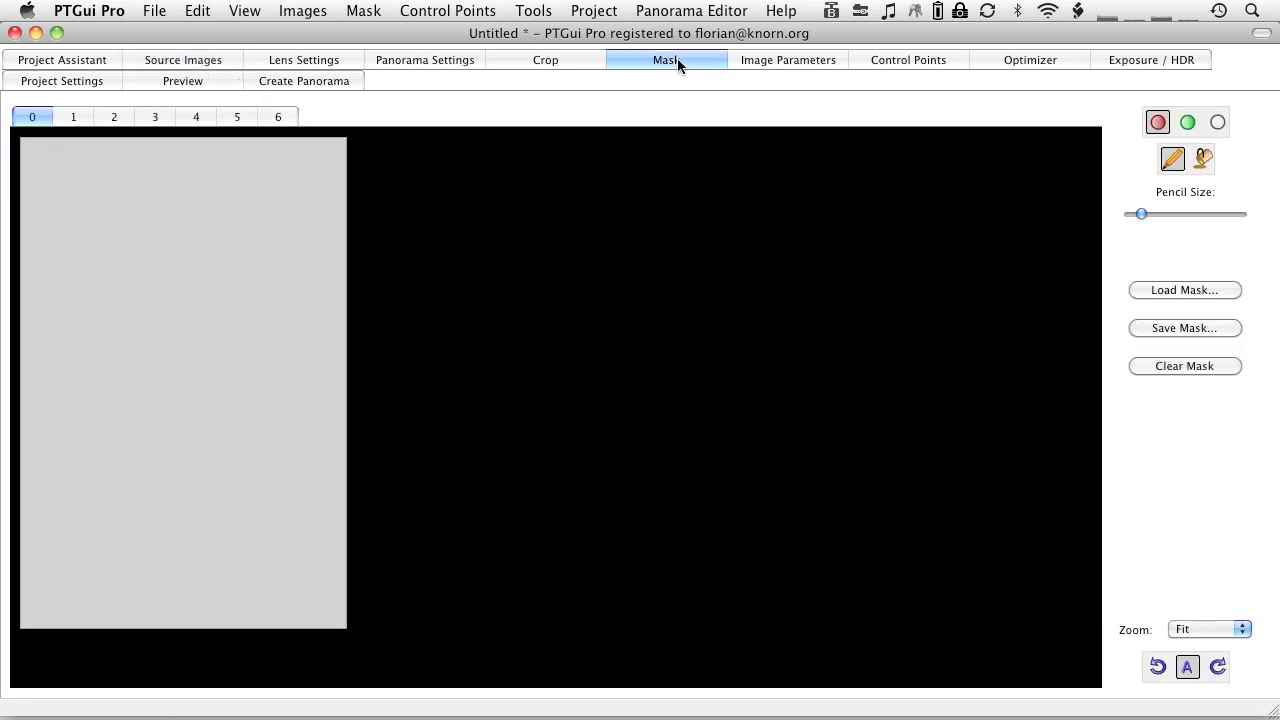
click(278, 117)
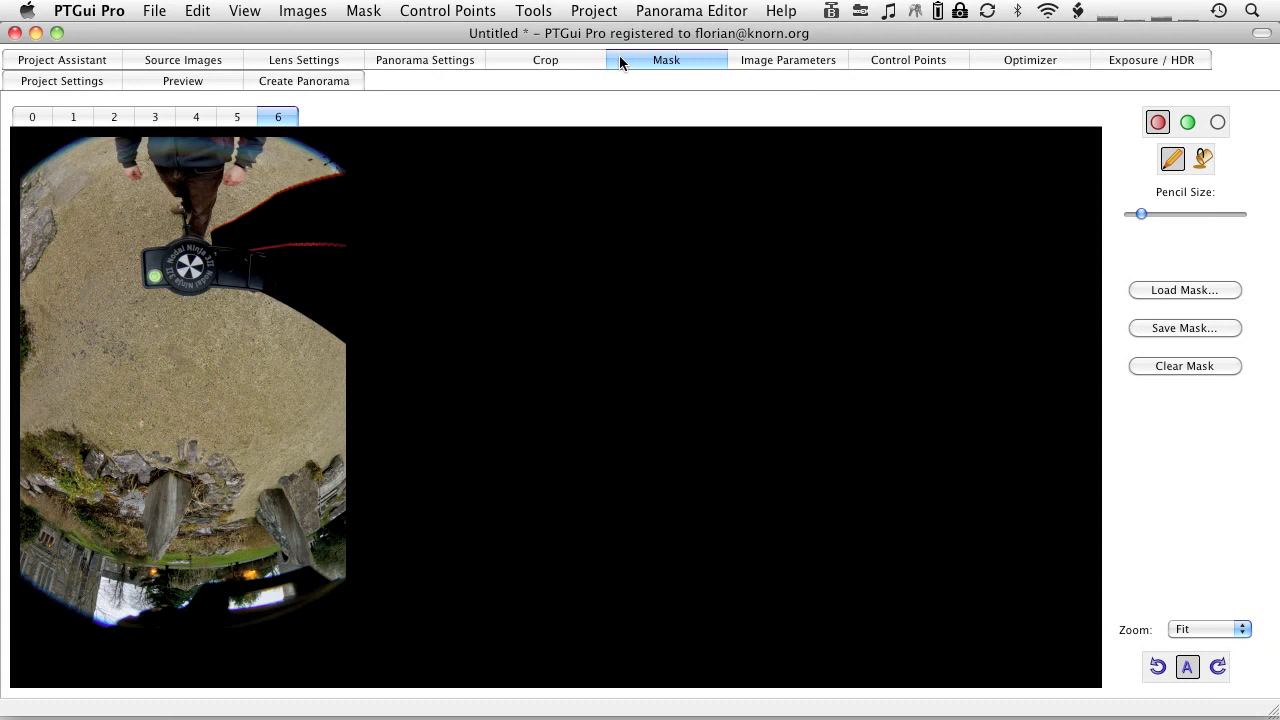
drag(1141, 214, 1175, 214)
mouse_move(172, 257)
mouse_down()
mouse_move(268, 252)
mouse_move(342, 300)
mouse_move(354, 252)
mouse_move(61, 147)
mouse_move(340, 215)
mouse_move(18, 205)
mouse_move(149, 243)
mouse_move(29, 234)
mouse_up()
key(3)
drag(83, 288, 90, 265)
key(1)
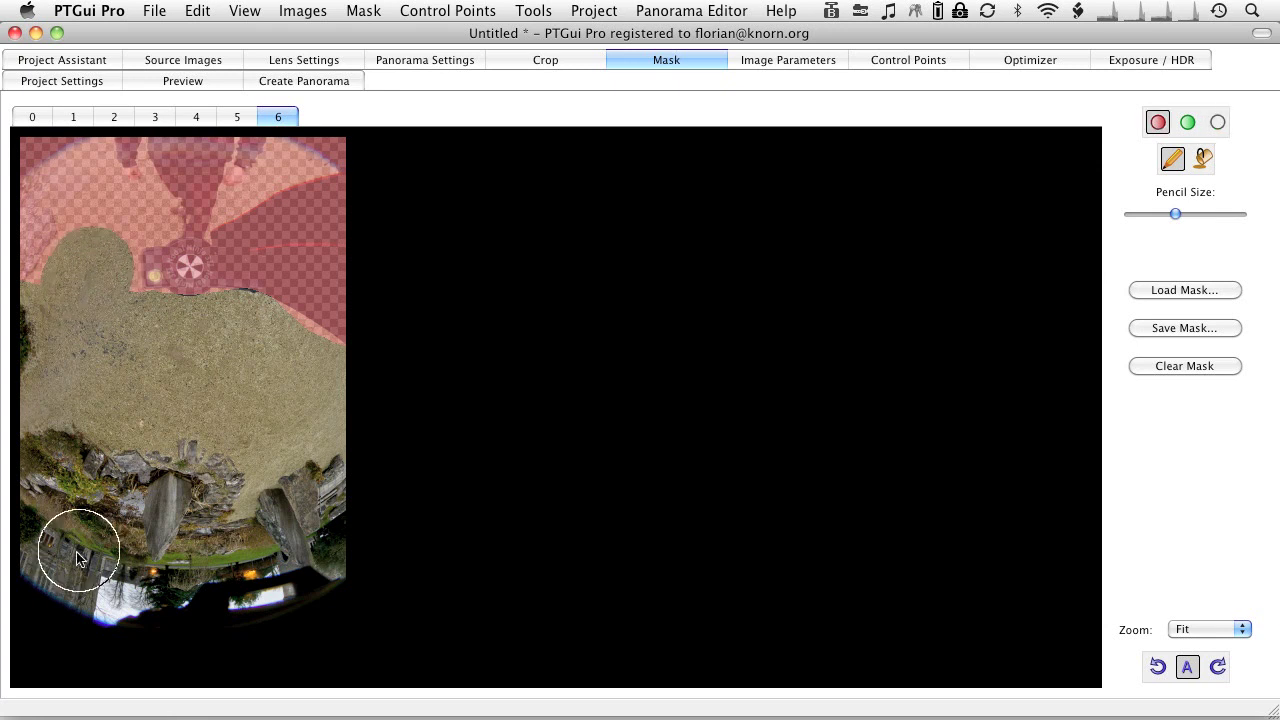
mouse_move(49, 463)
mouse_down()
mouse_move(101, 485)
mouse_move(207, 484)
mouse_move(163, 534)
mouse_move(34, 524)
mouse_move(30, 622)
mouse_move(368, 626)
mouse_move(120, 571)
mouse_move(320, 534)
mouse_move(214, 534)
mouse_move(354, 488)
mouse_up()
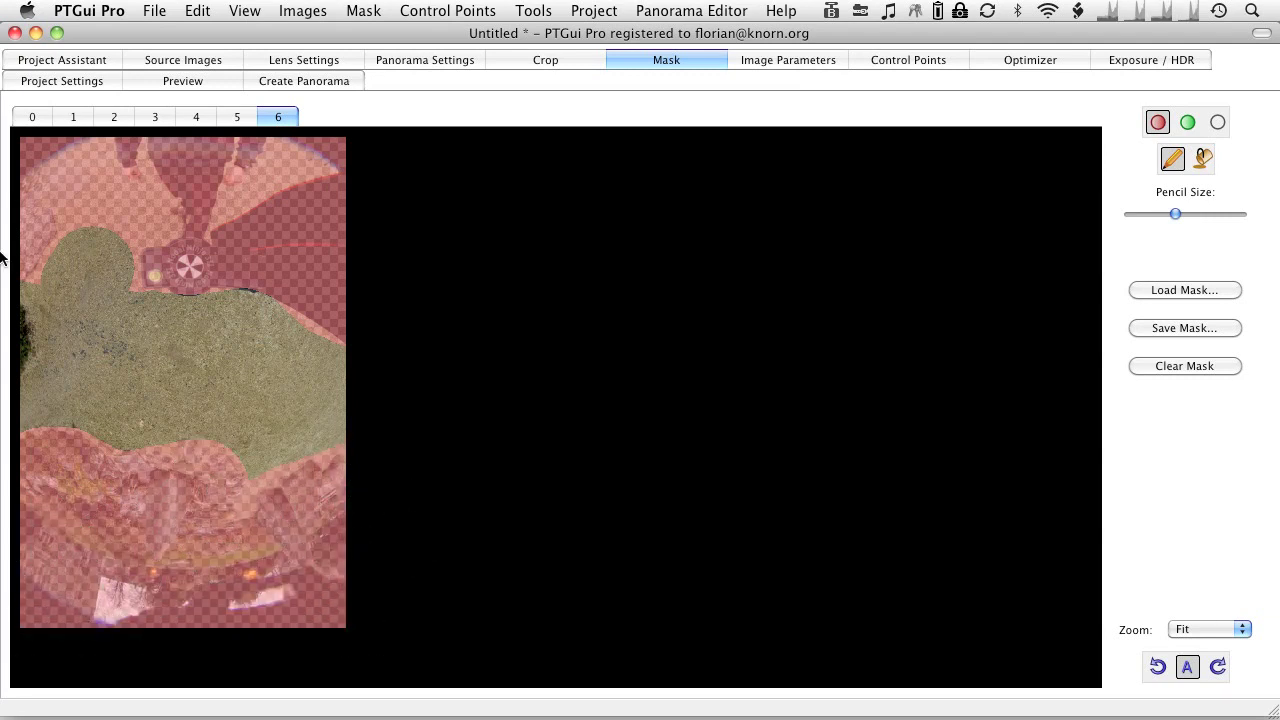
scroll(37, 320, down, 3)
mouse_move(16, 328)
mouse_down()
mouse_move(11, 318)
mouse_move(14, 336)
mouse_up()
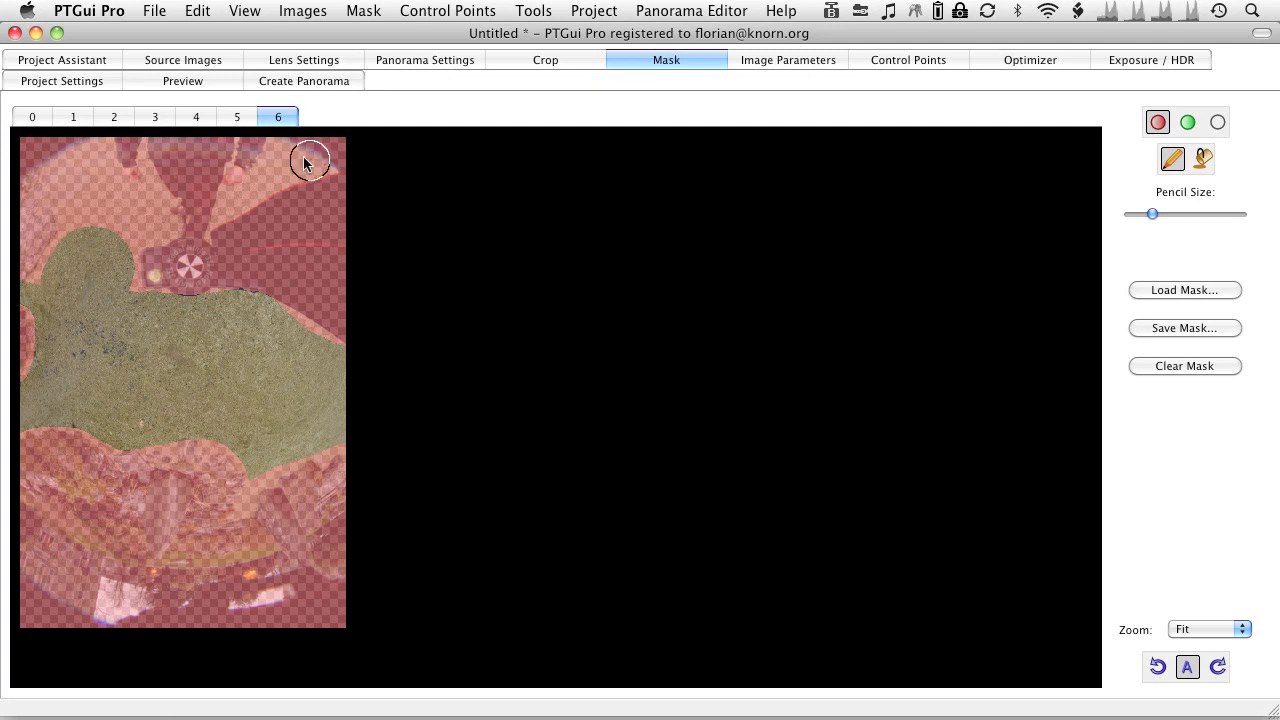
Step: Mask the round camera mount and arm out to the edge in image 5
click(246, 119)
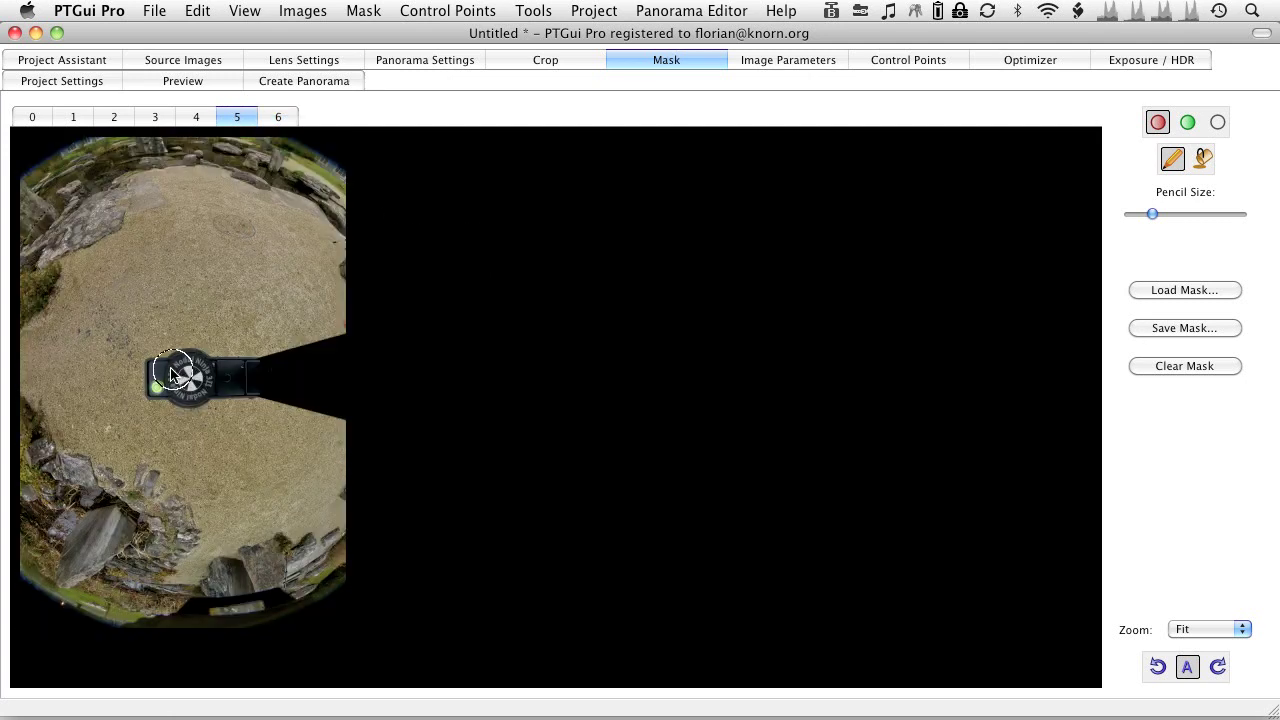
mouse_move(165, 378)
mouse_down()
mouse_move(155, 385)
mouse_move(160, 368)
mouse_move(271, 374)
mouse_up()
mouse_move(363, 355)
mouse_down()
mouse_move(360, 409)
mouse_move(259, 379)
mouse_move(180, 387)
mouse_move(198, 386)
mouse_move(195, 368)
mouse_move(155, 379)
mouse_move(200, 380)
mouse_up()
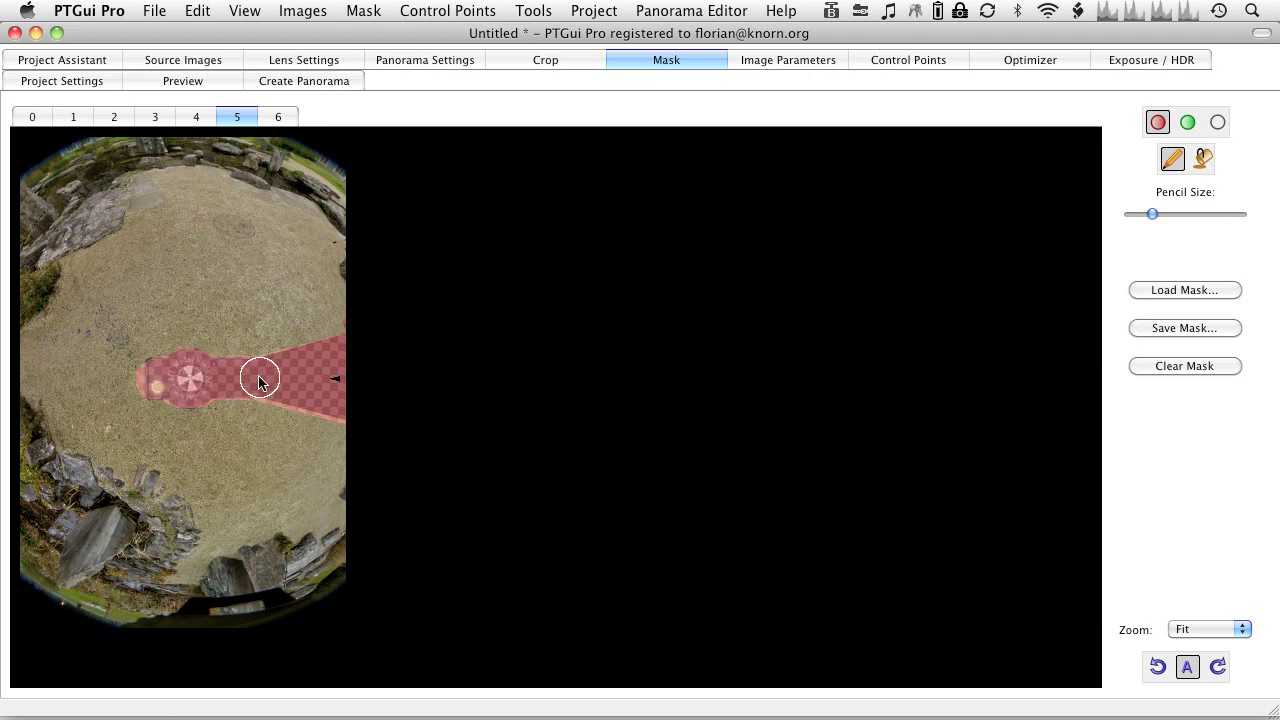
click(40, 118)
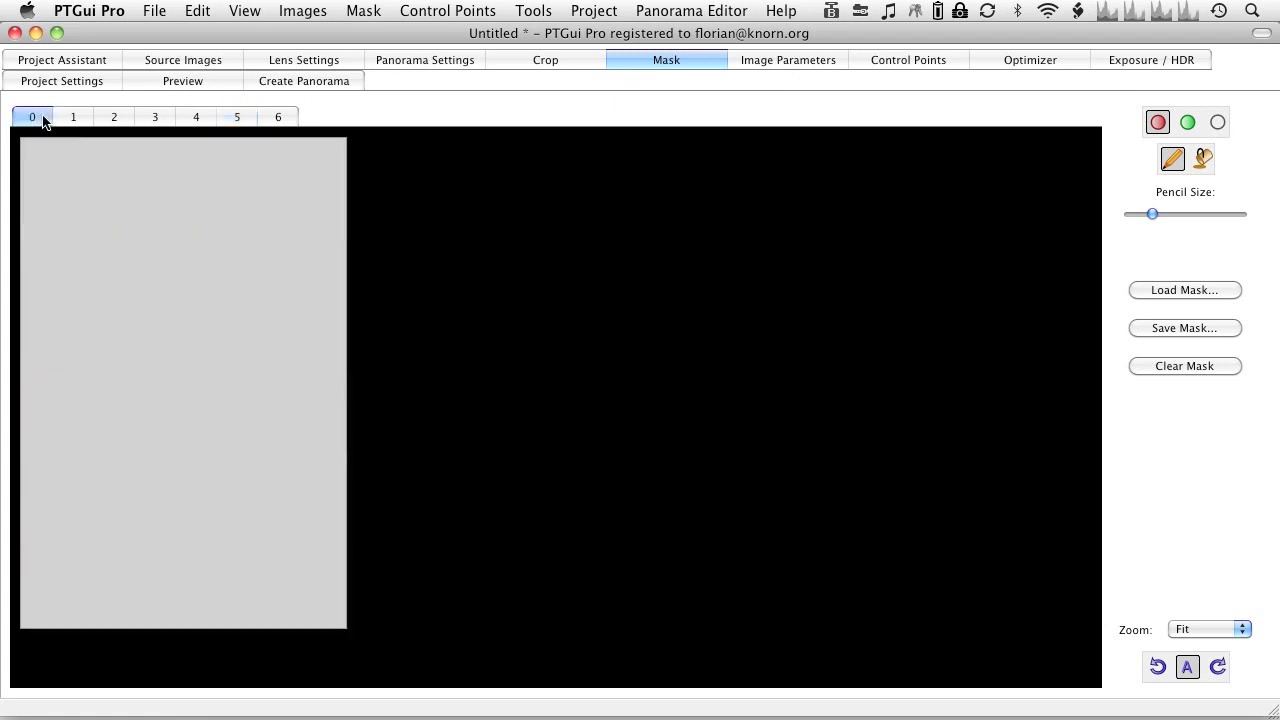
Step: Align the seven images, then run Initialize and Optimize for a 2.216494 px average control point distance
click(68, 58)
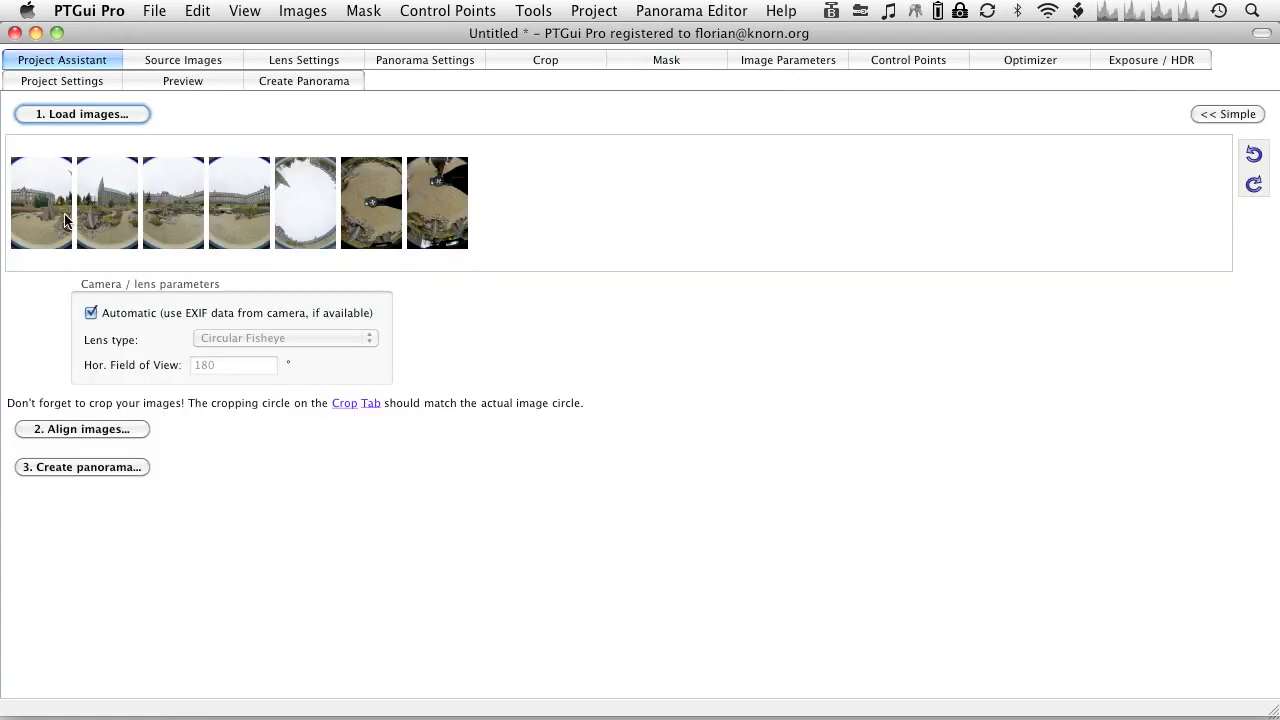
click(137, 432)
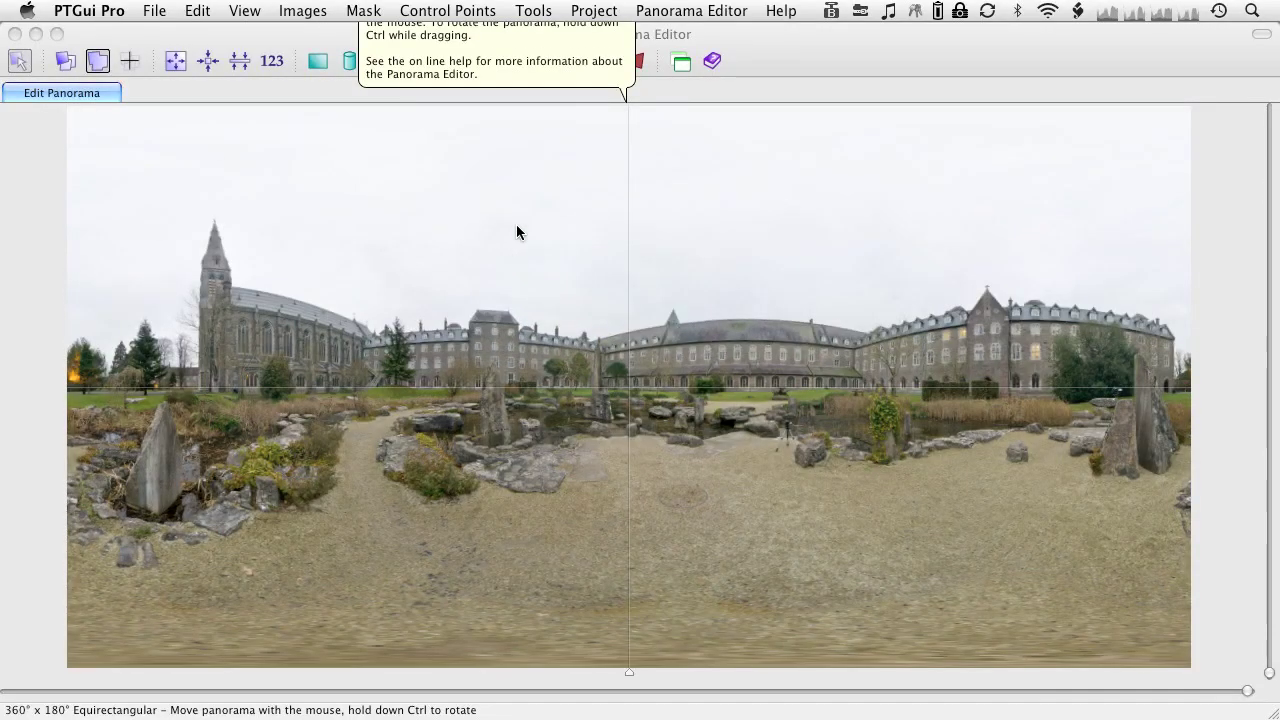
click(592, 11)
click(610, 80)
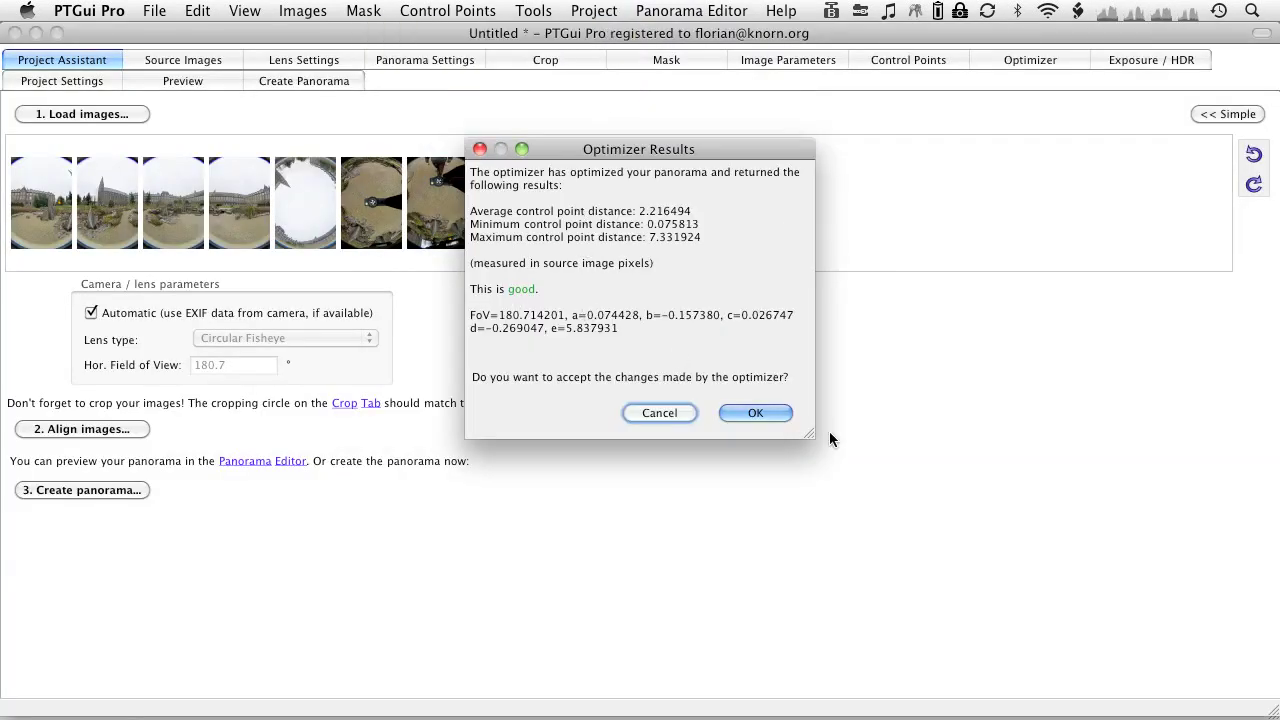
Step: Accept the optimizer results and preview the 360° × 180° panorama in the Panorama Editor
click(755, 413)
key(super+e)
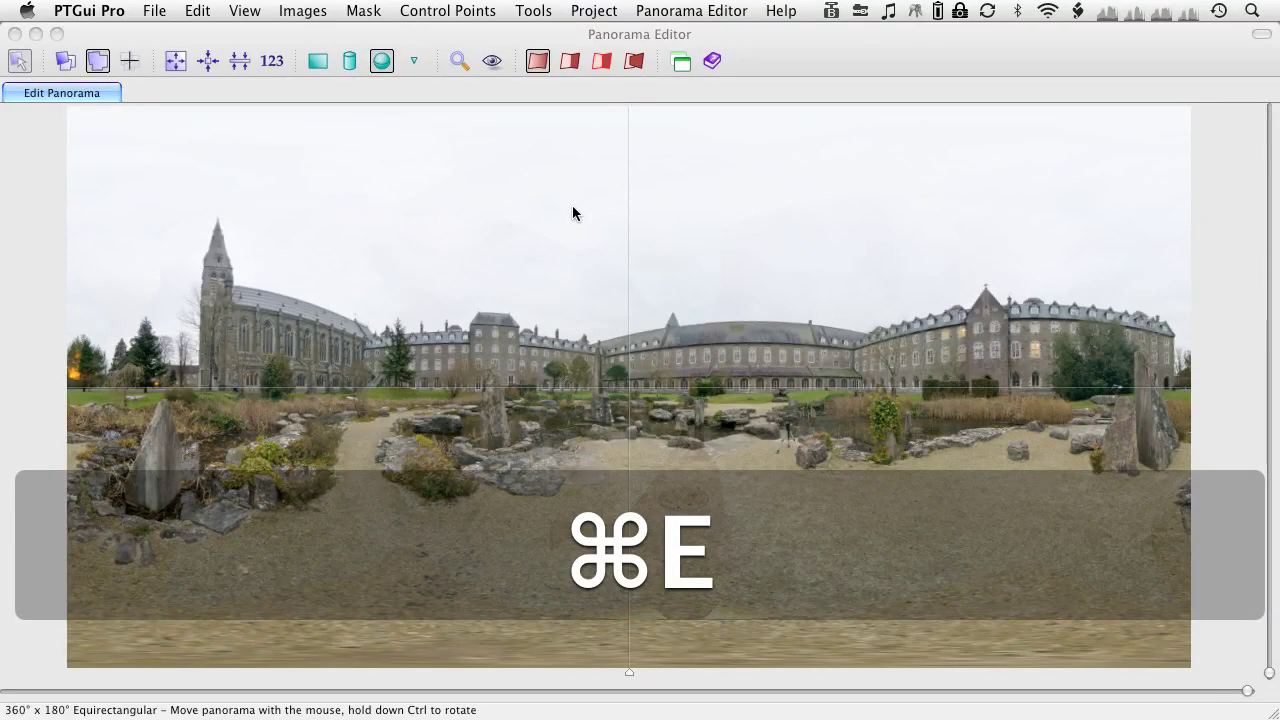
click(488, 61)
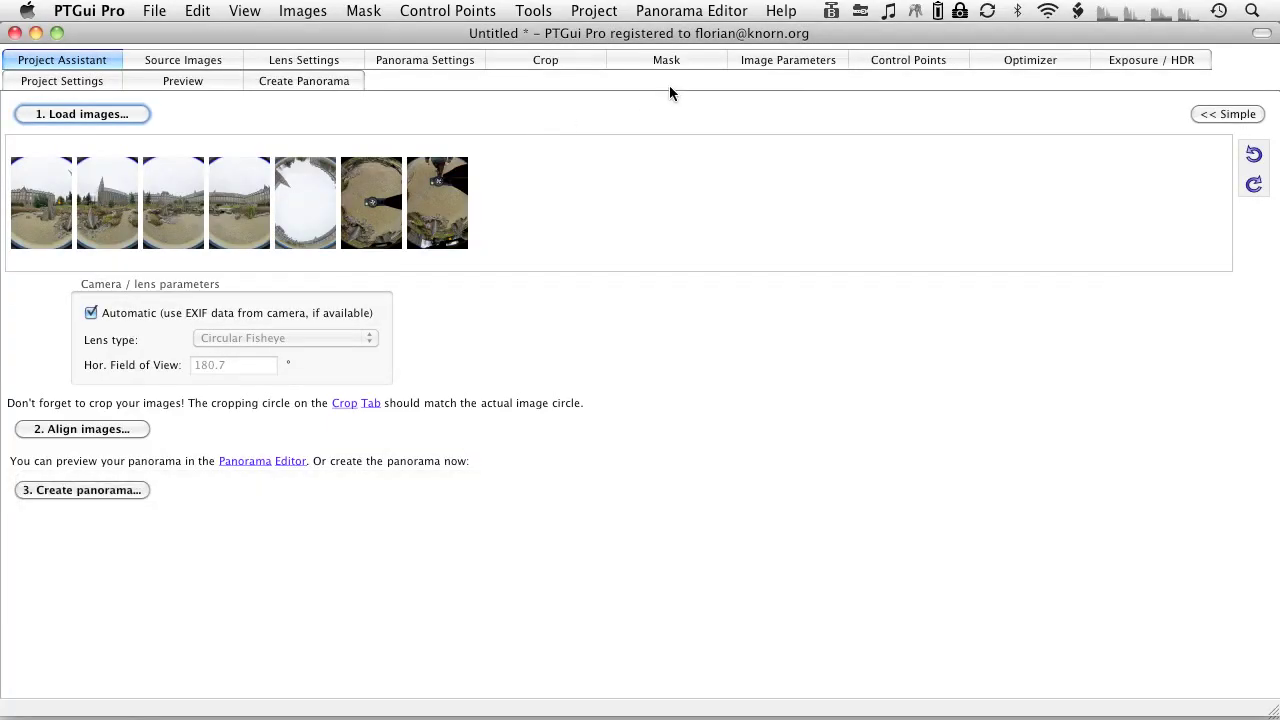
Step: Paint exclusion masks along the bottom edges of images 0 and 1
click(672, 62)
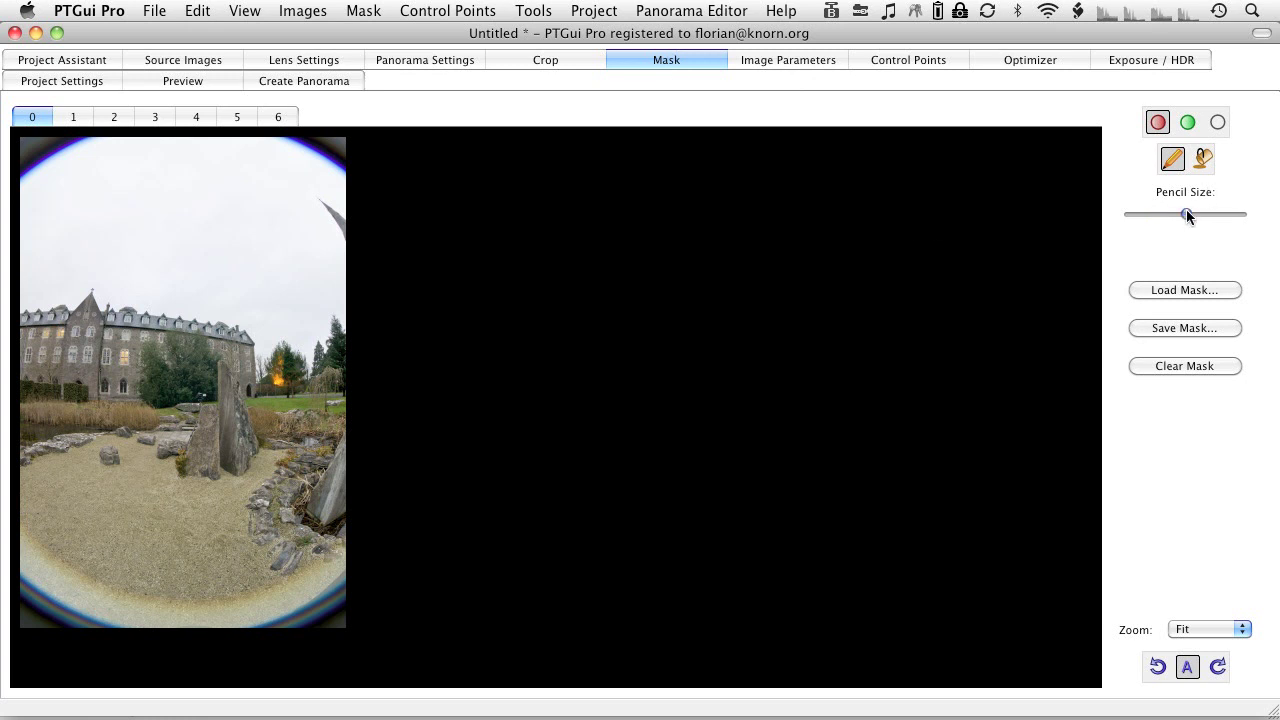
mouse_move(23, 586)
mouse_down()
mouse_move(51, 613)
mouse_move(197, 643)
mouse_move(282, 622)
mouse_move(400, 546)
mouse_up()
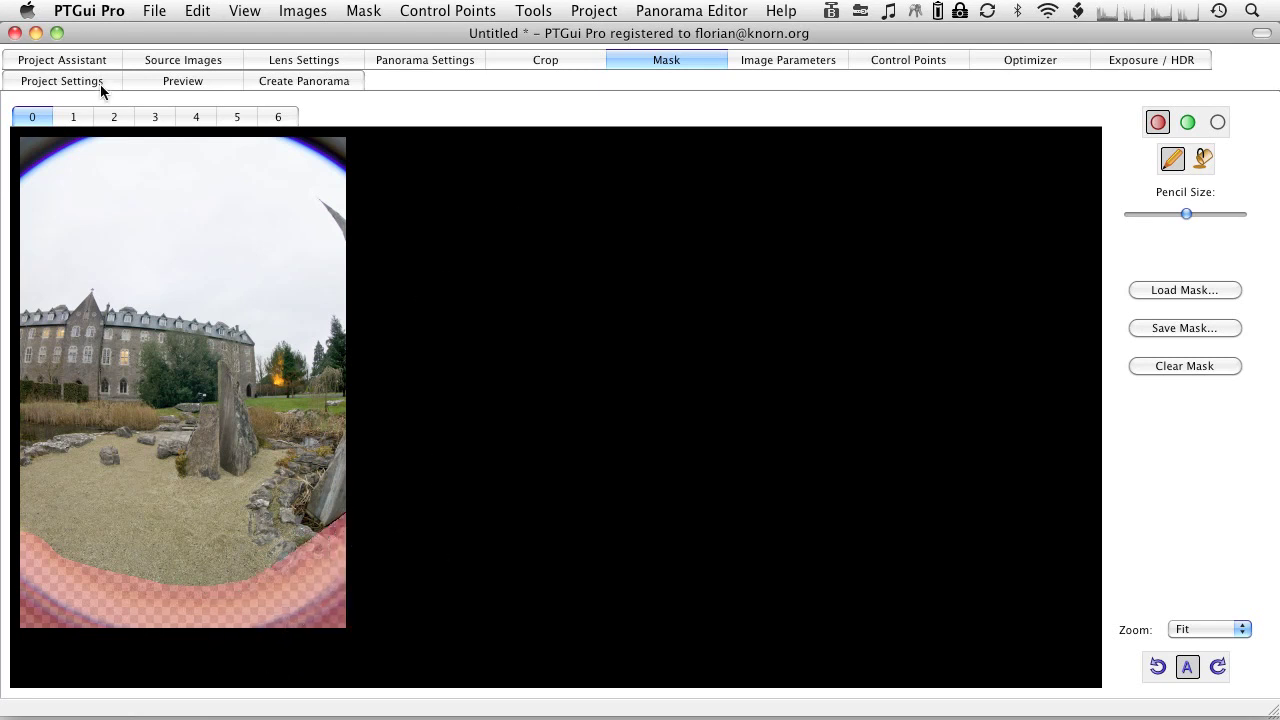
click(83, 117)
click(13, 583)
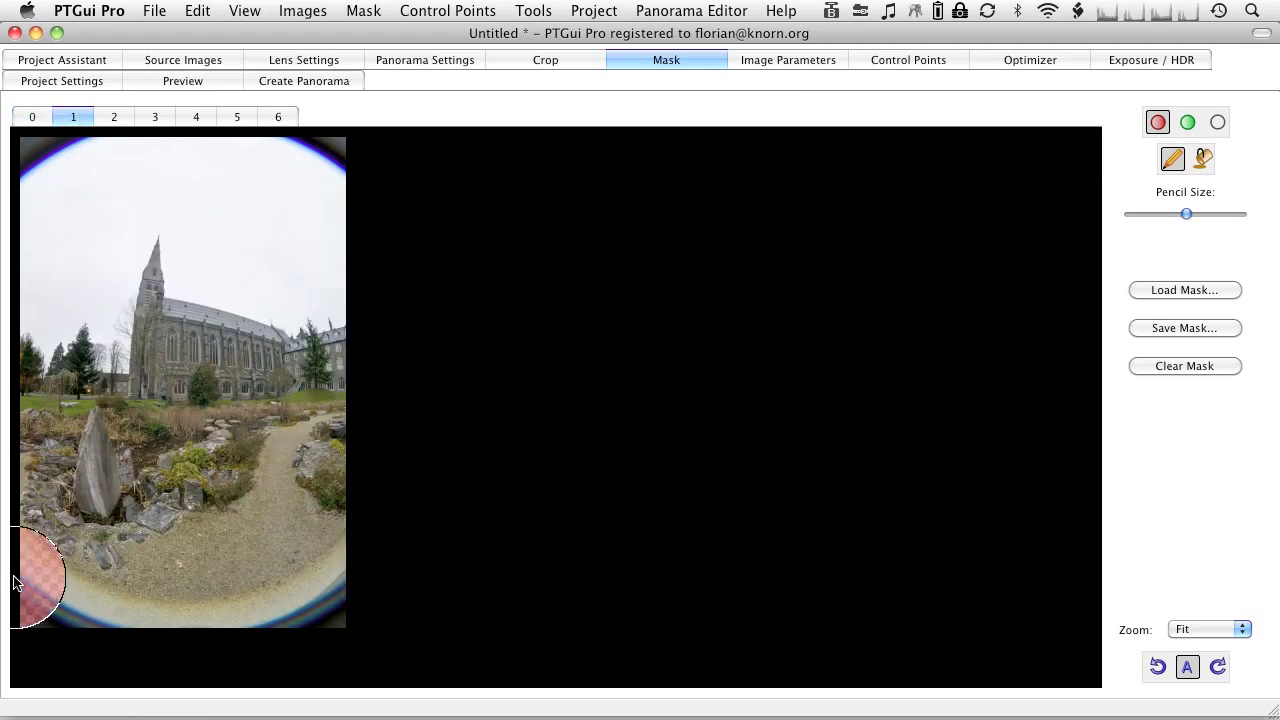
mouse_move(13, 583)
mouse_down()
mouse_move(57, 616)
mouse_move(186, 640)
mouse_move(259, 636)
mouse_move(357, 591)
mouse_up()
Step: Mask the tripod along image 2's bottom and paste that mask onto image 3
click(112, 125)
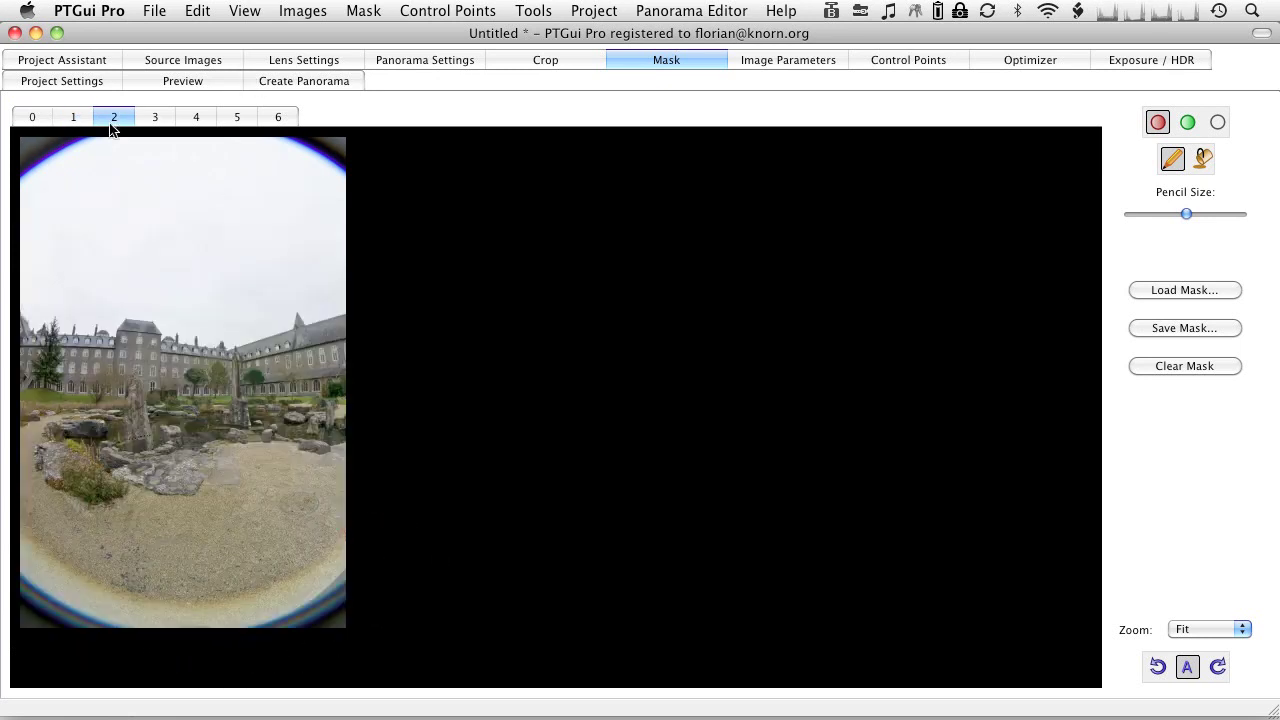
mouse_move(25, 570)
mouse_down()
mouse_move(31, 602)
mouse_move(62, 616)
mouse_move(224, 629)
mouse_move(304, 610)
mouse_move(374, 586)
mouse_up()
key(super+c)
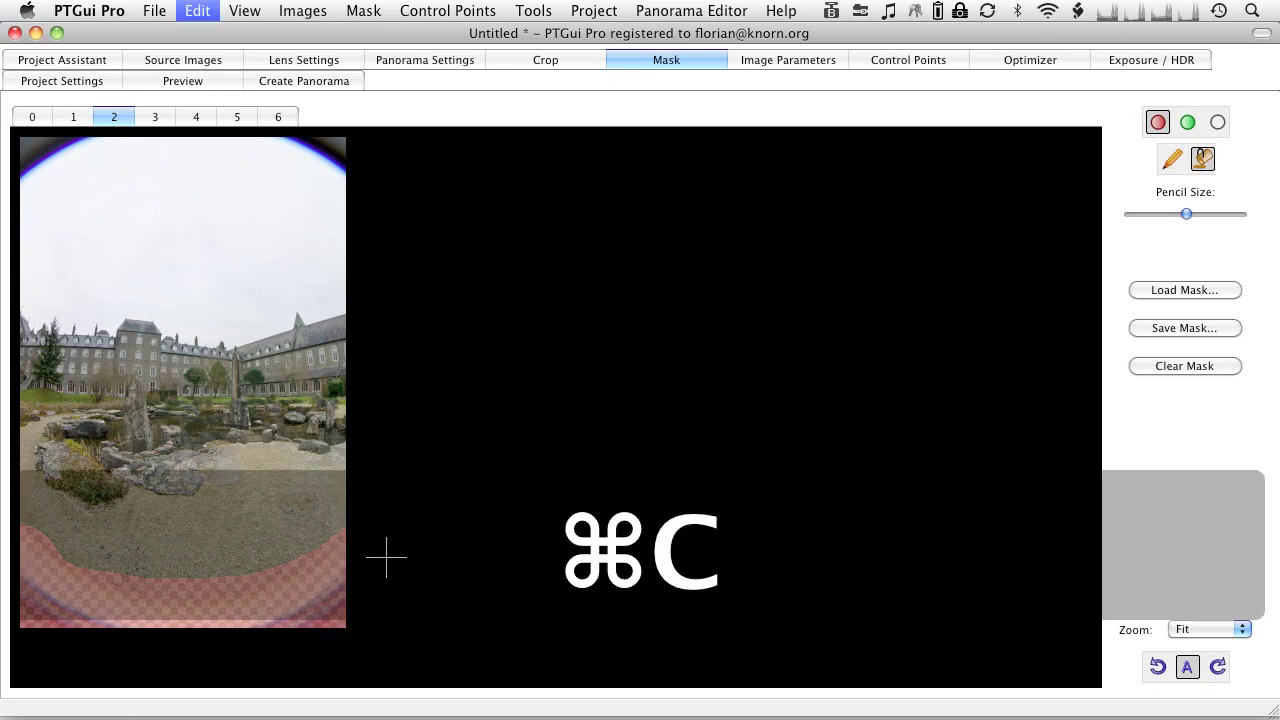
click(155, 117)
key(super+v)
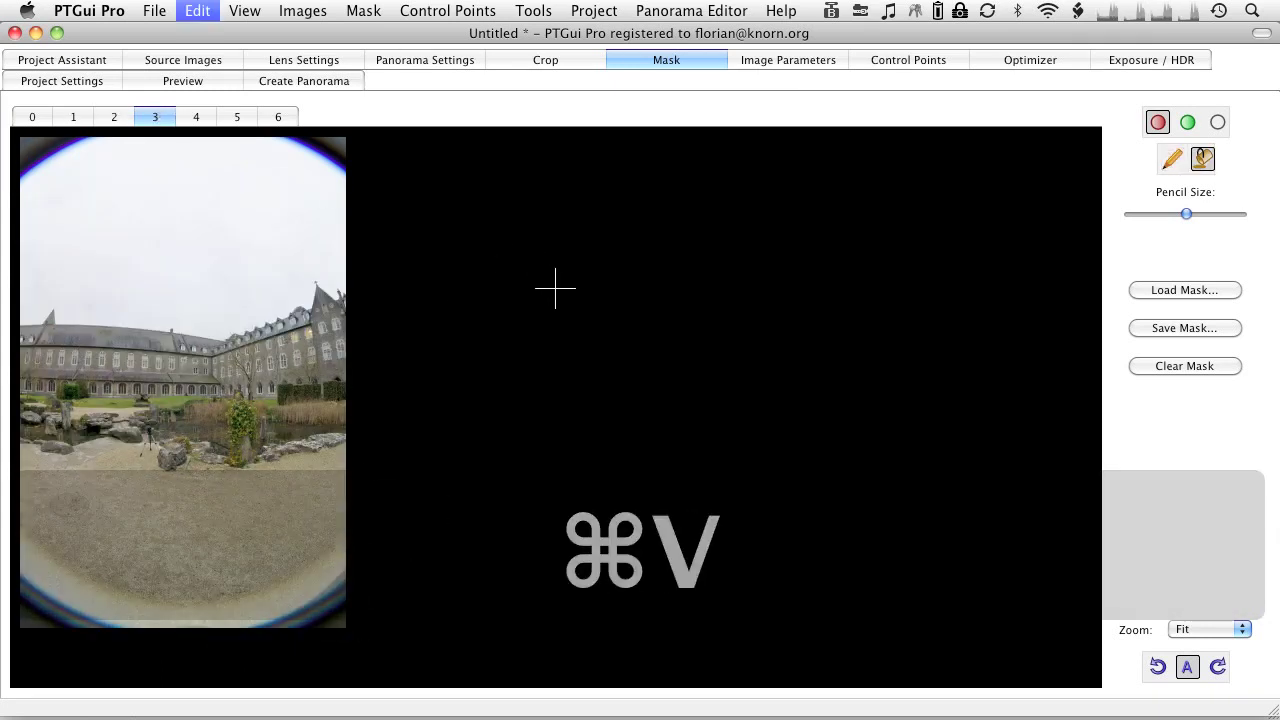
Step: Preview the stitched panorama as an interactive movie, then go to the Exposure / HDR page
key(super+e)
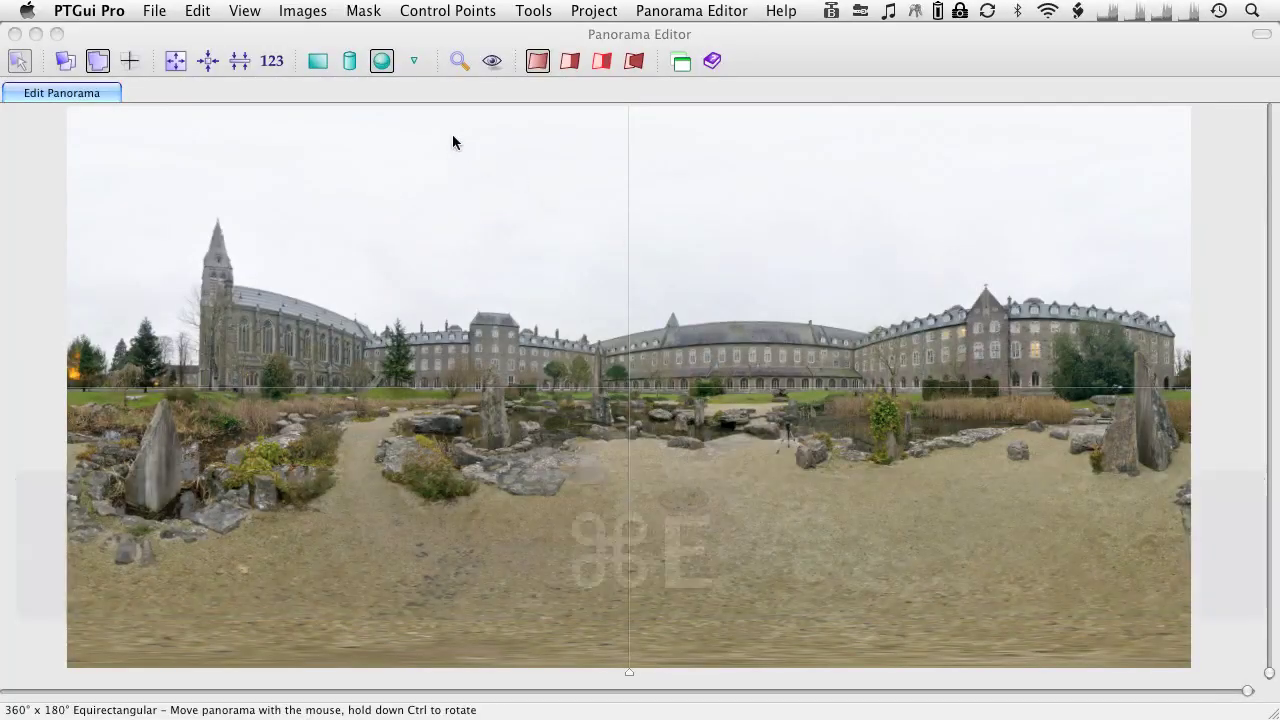
click(493, 62)
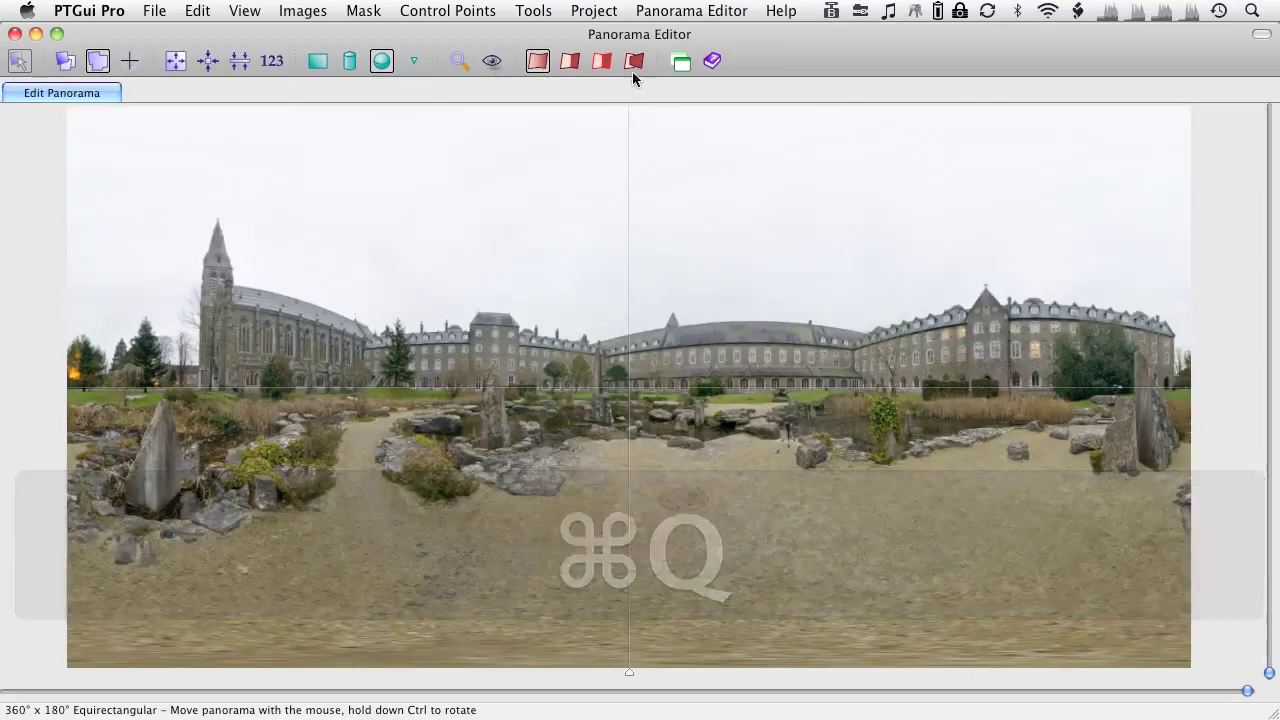
key(super+grave)
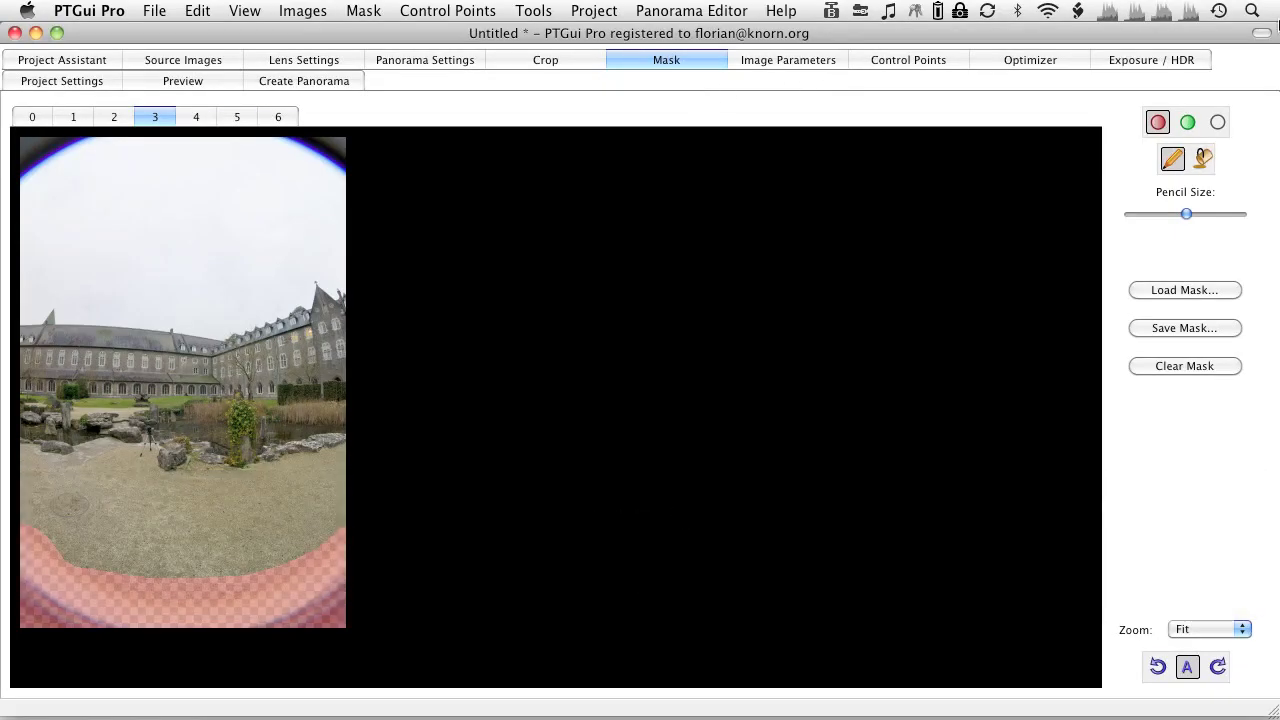
click(1176, 66)
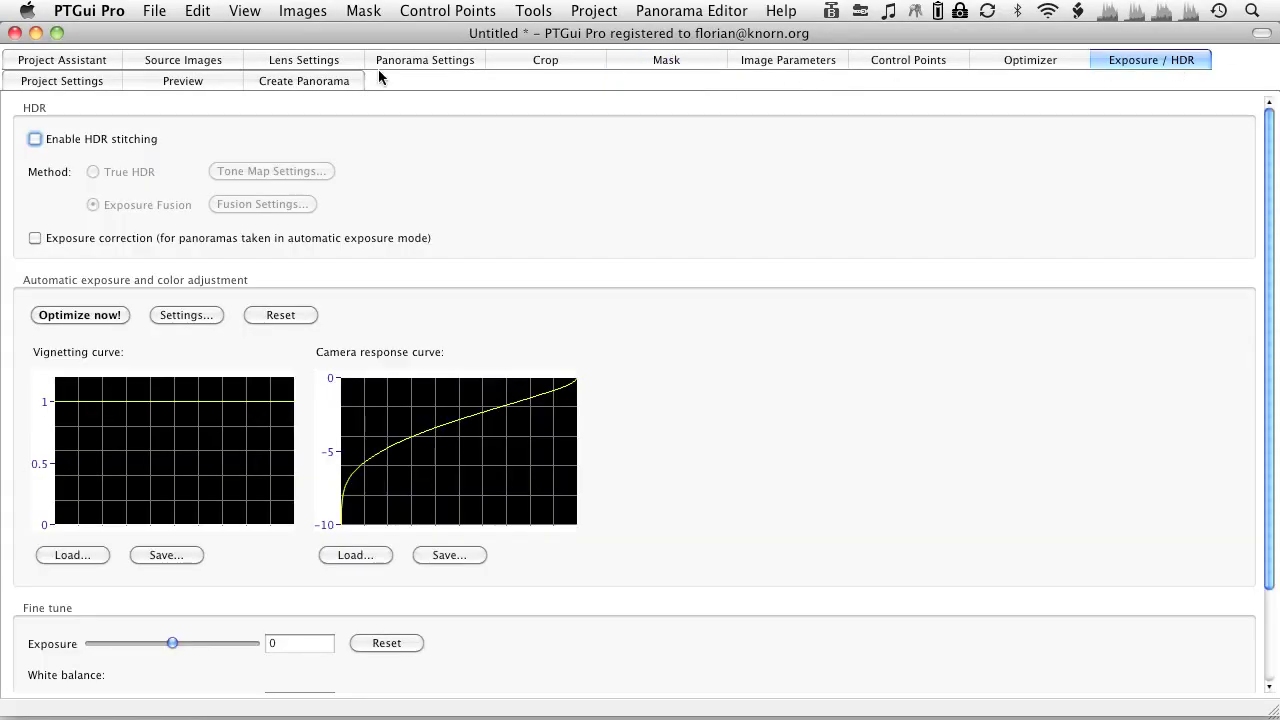
Step: Set Optimize Exposure to Enabled (fine tune only) with a default camera response curve, and re-optimize
click(178, 316)
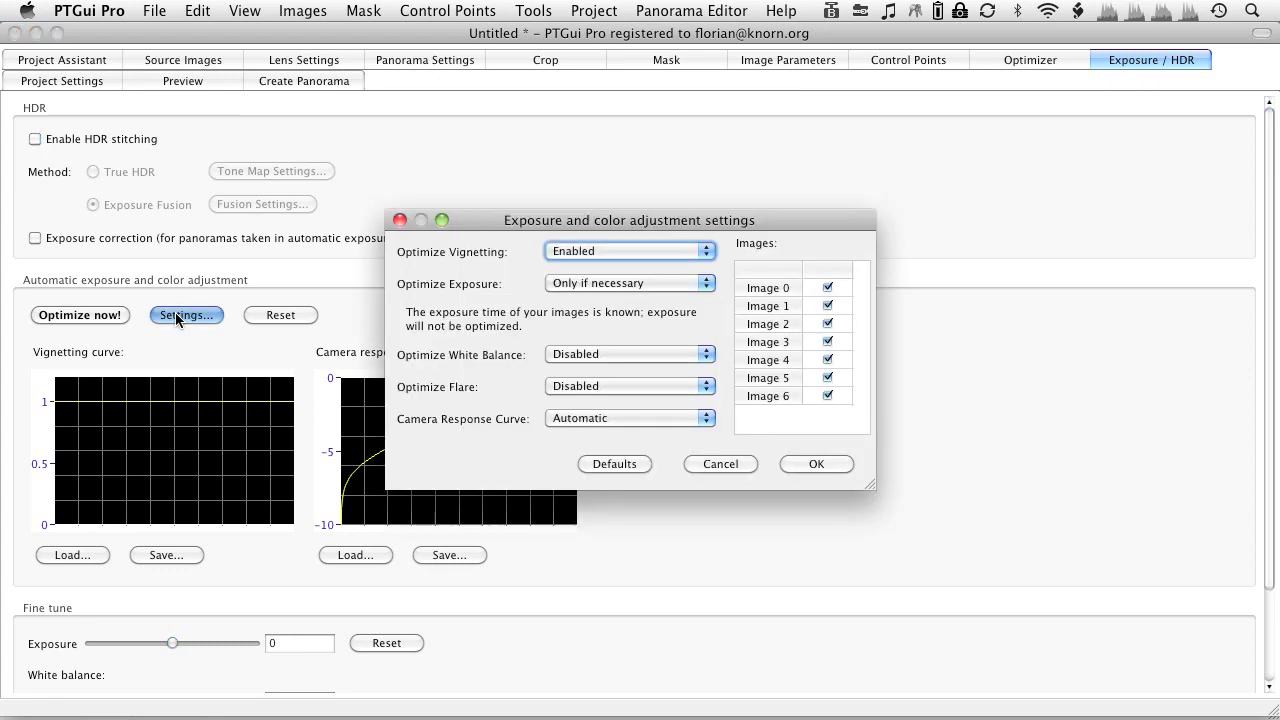
click(585, 285)
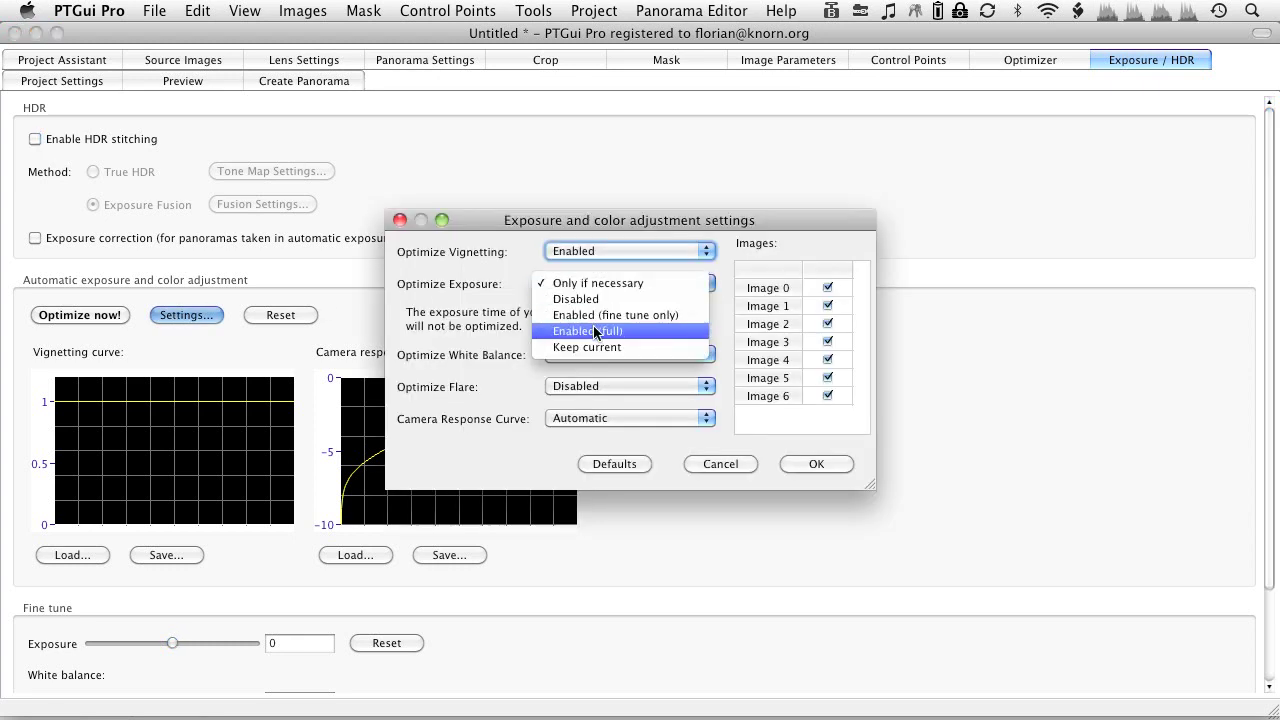
click(594, 315)
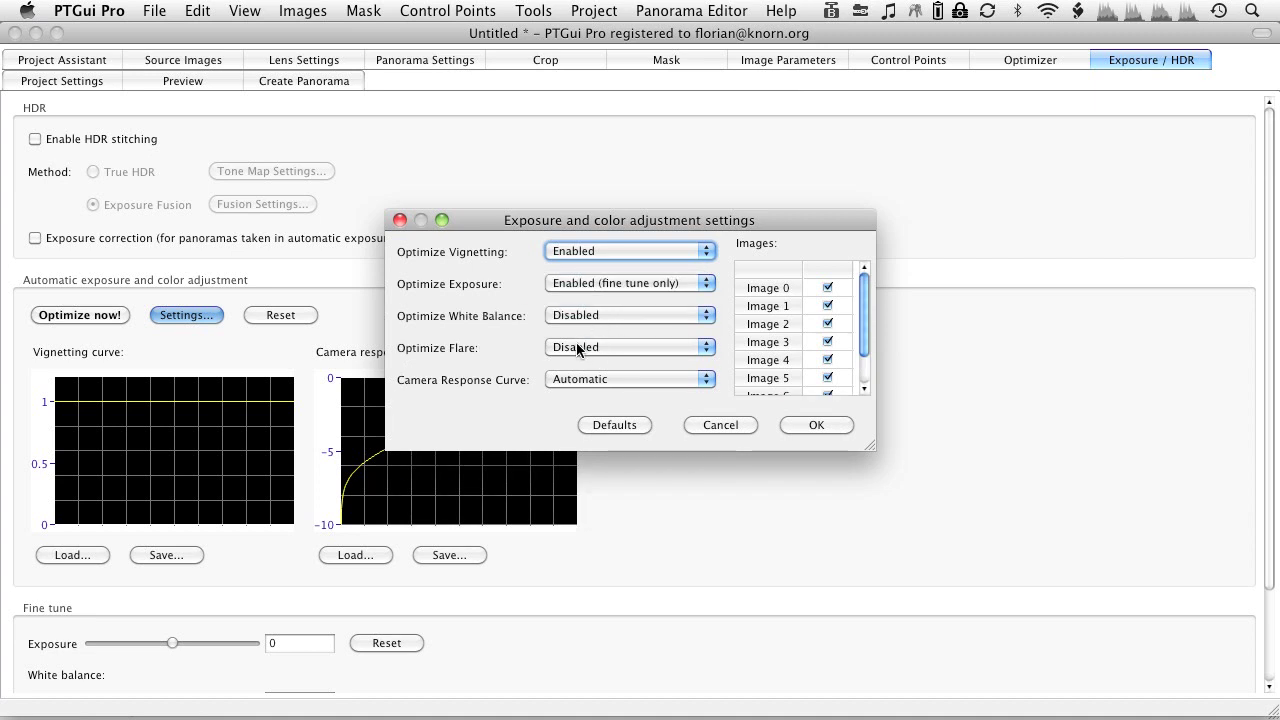
click(578, 379)
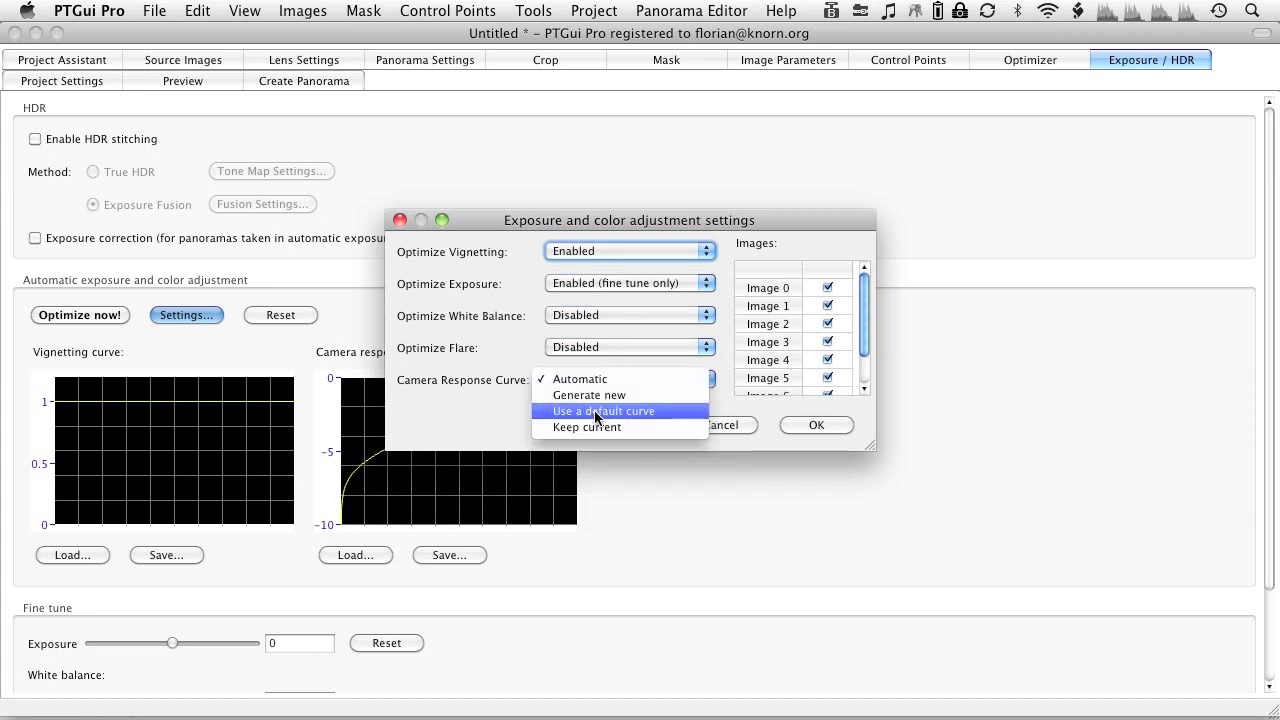
click(597, 414)
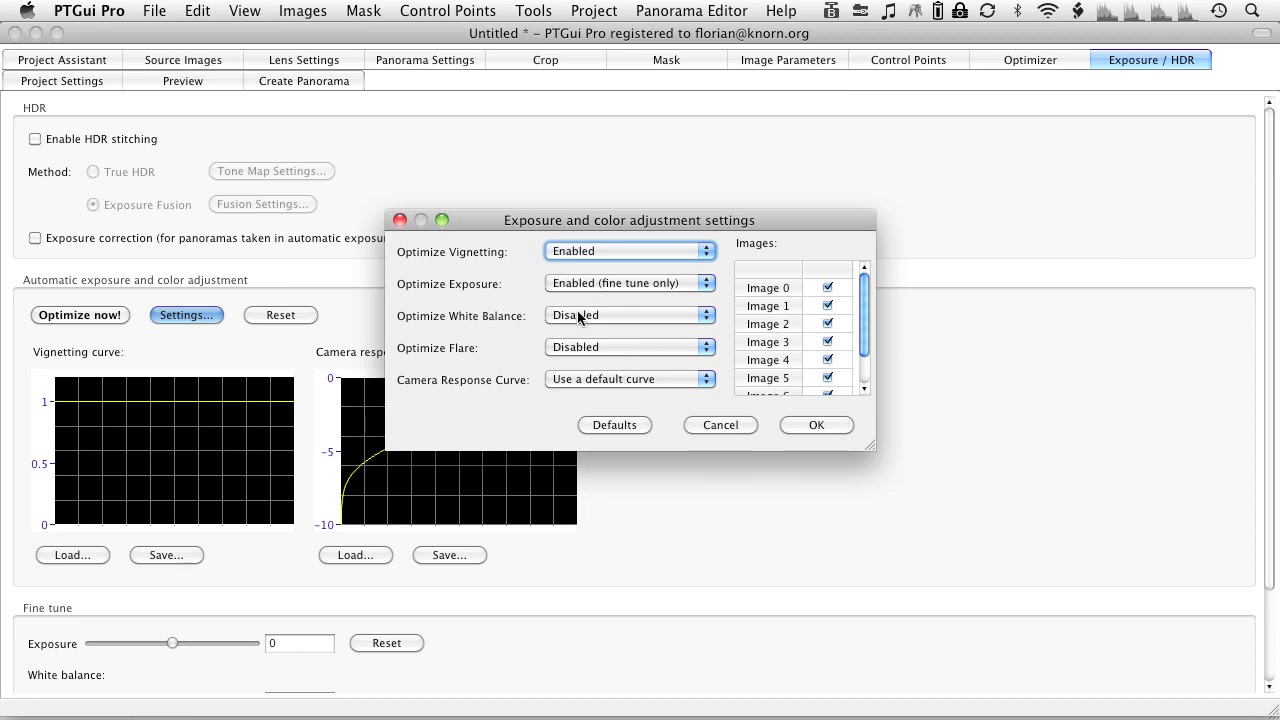
click(804, 426)
click(962, 256)
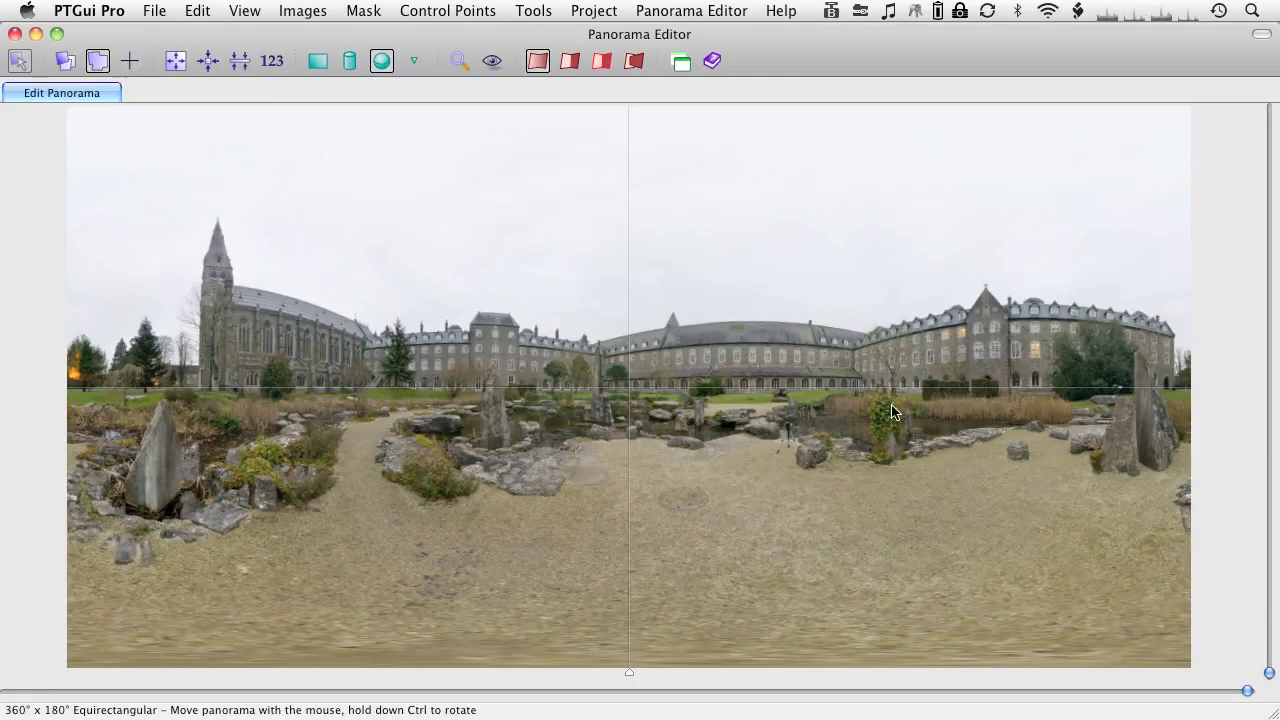
key(super+grave)
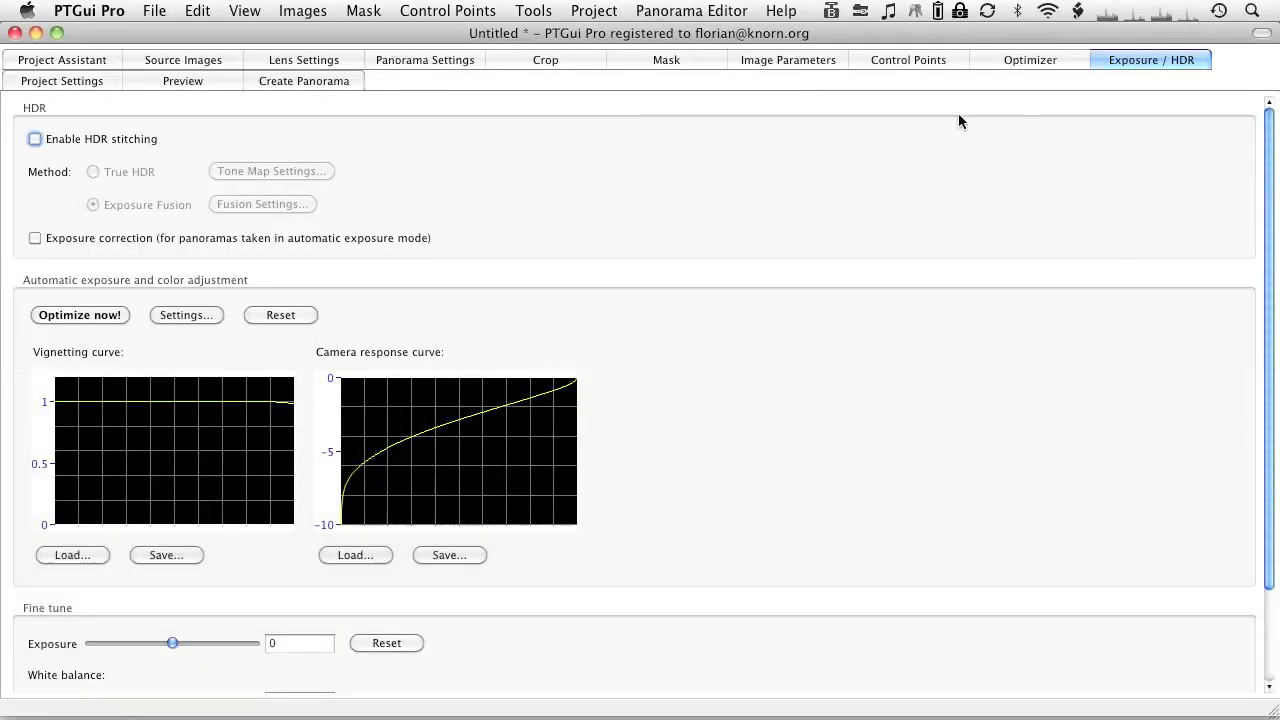
Step: Set the panorama output to TIFF at 10240 px width
click(329, 84)
click(236, 178)
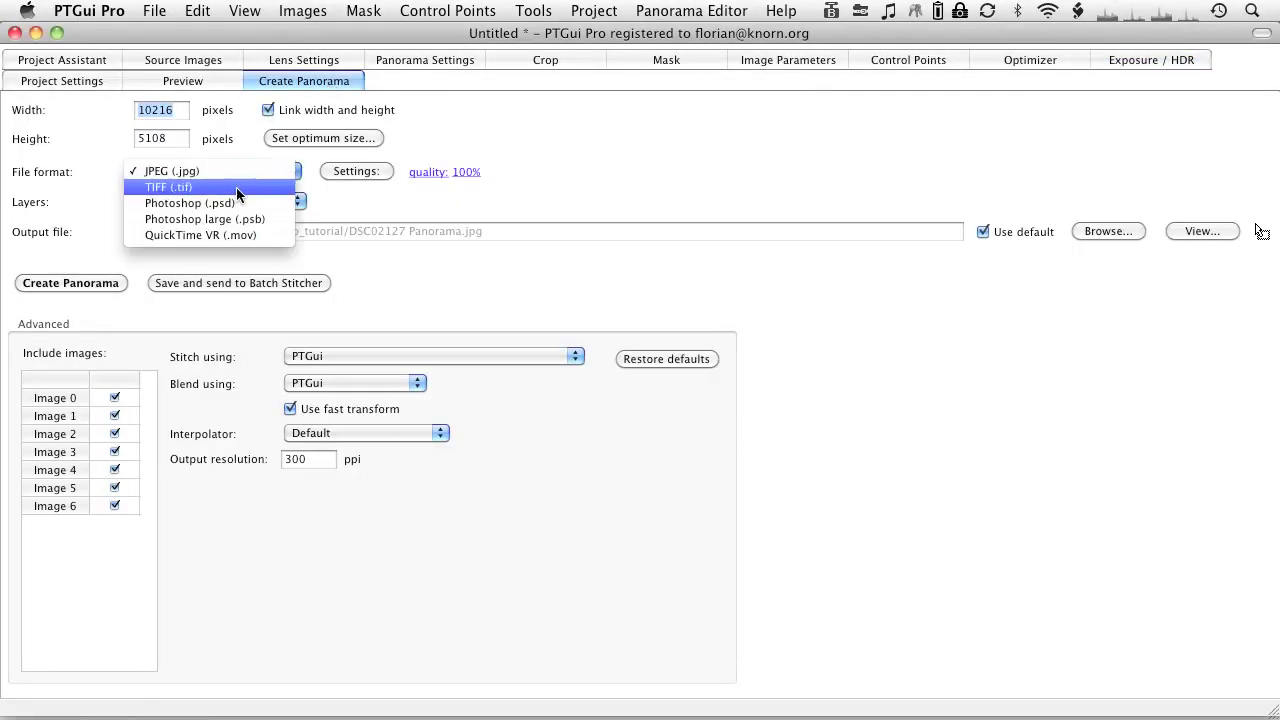
click(214, 187)
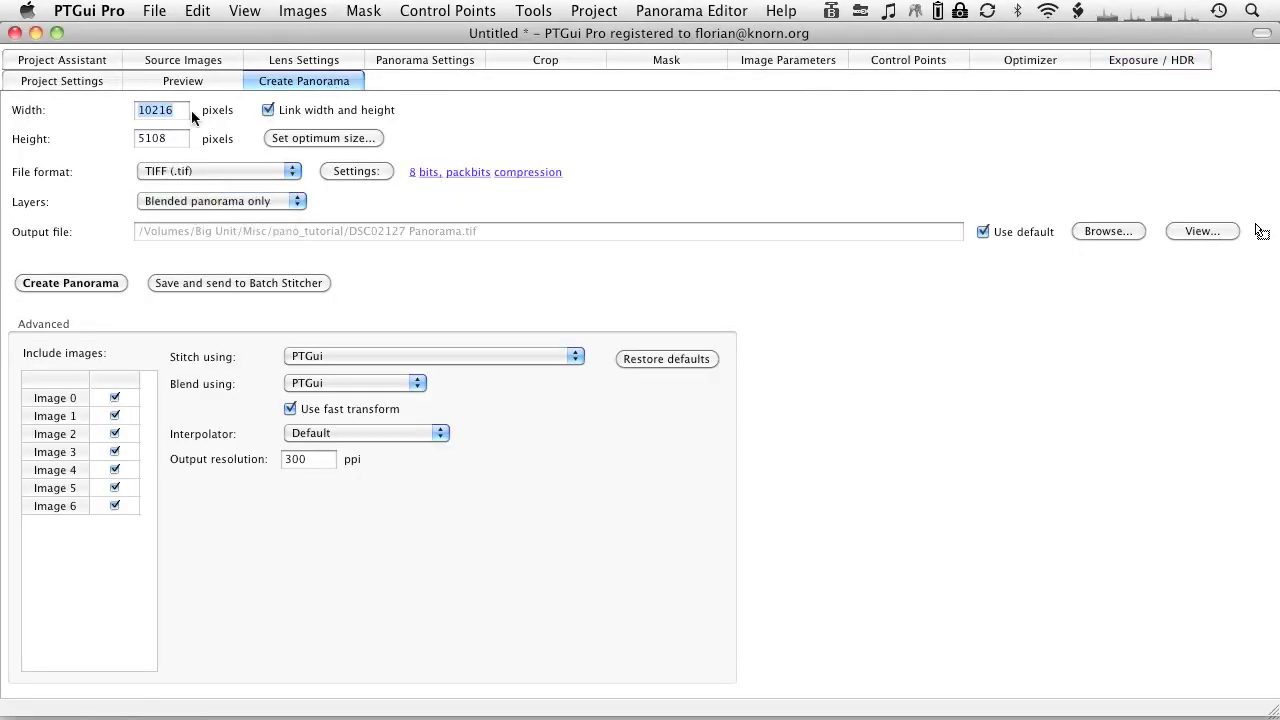
text(10)
key(Tab)
click(171, 110)
text(20)
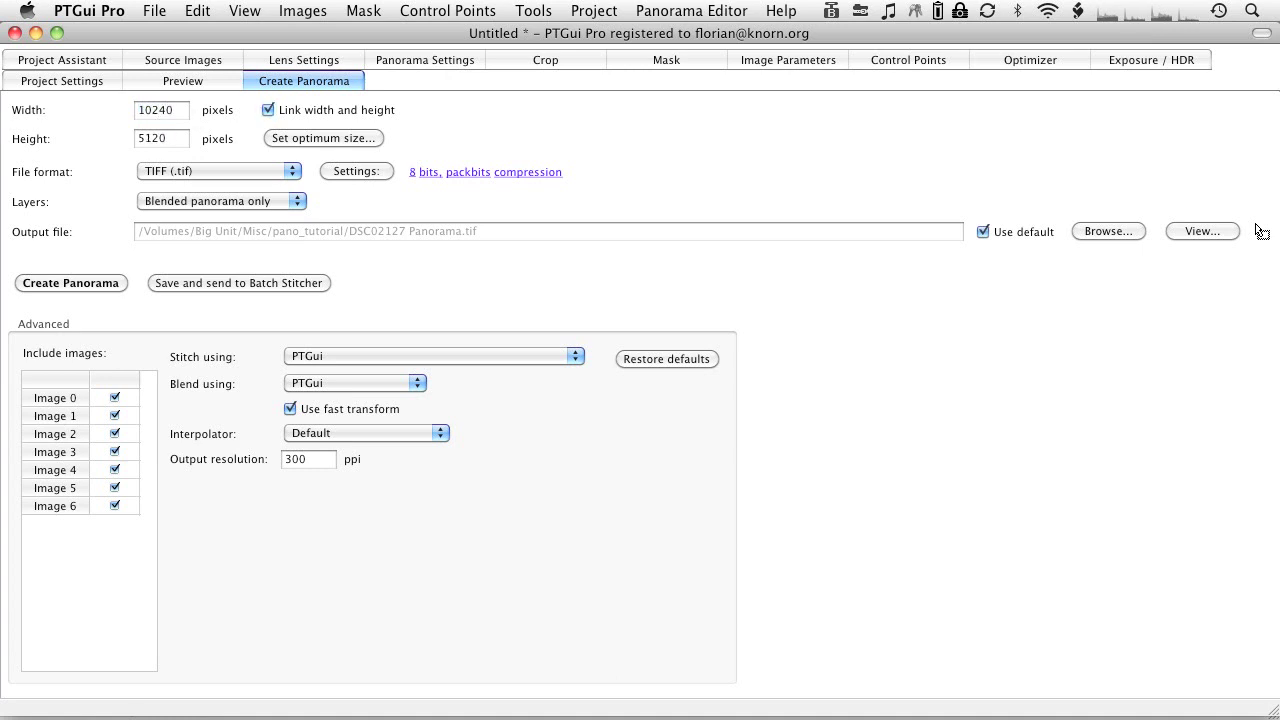
key(Tab)
Step: Choose Smartblend blending, Lanczos16 (Sinc1024) interpolation and LZW TIFF compression
click(310, 383)
click(332, 414)
click(326, 434)
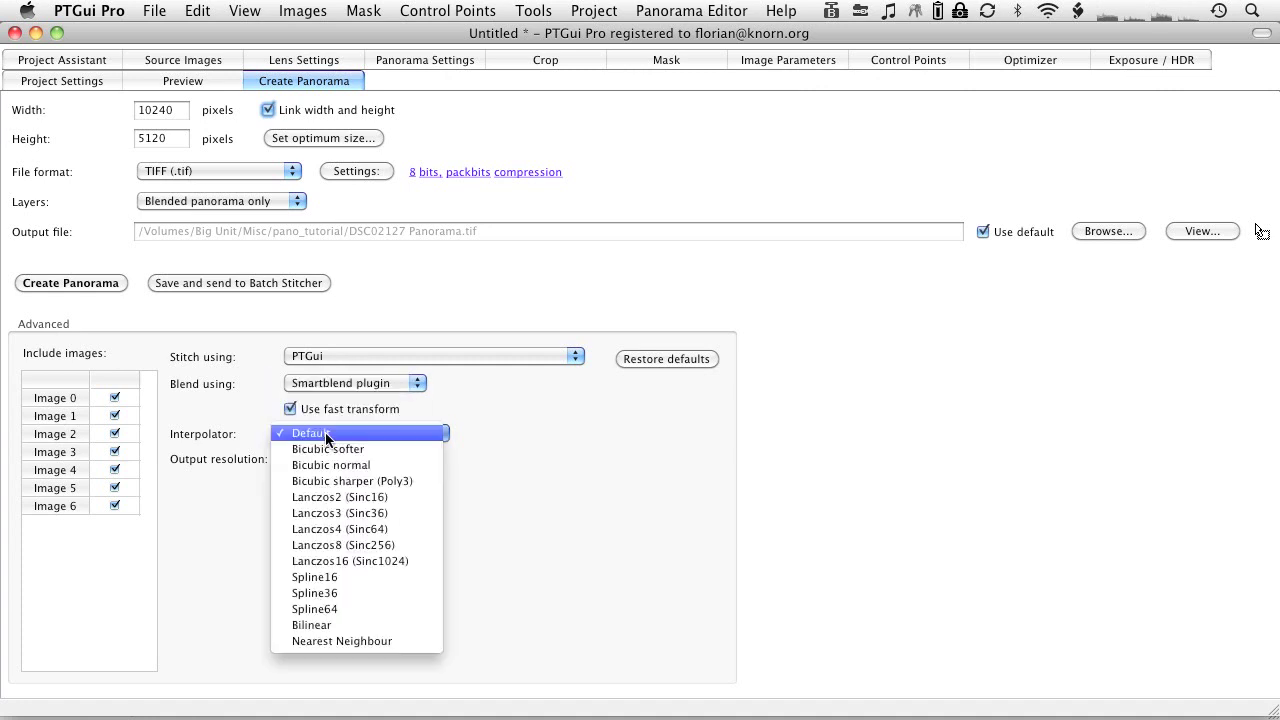
click(339, 561)
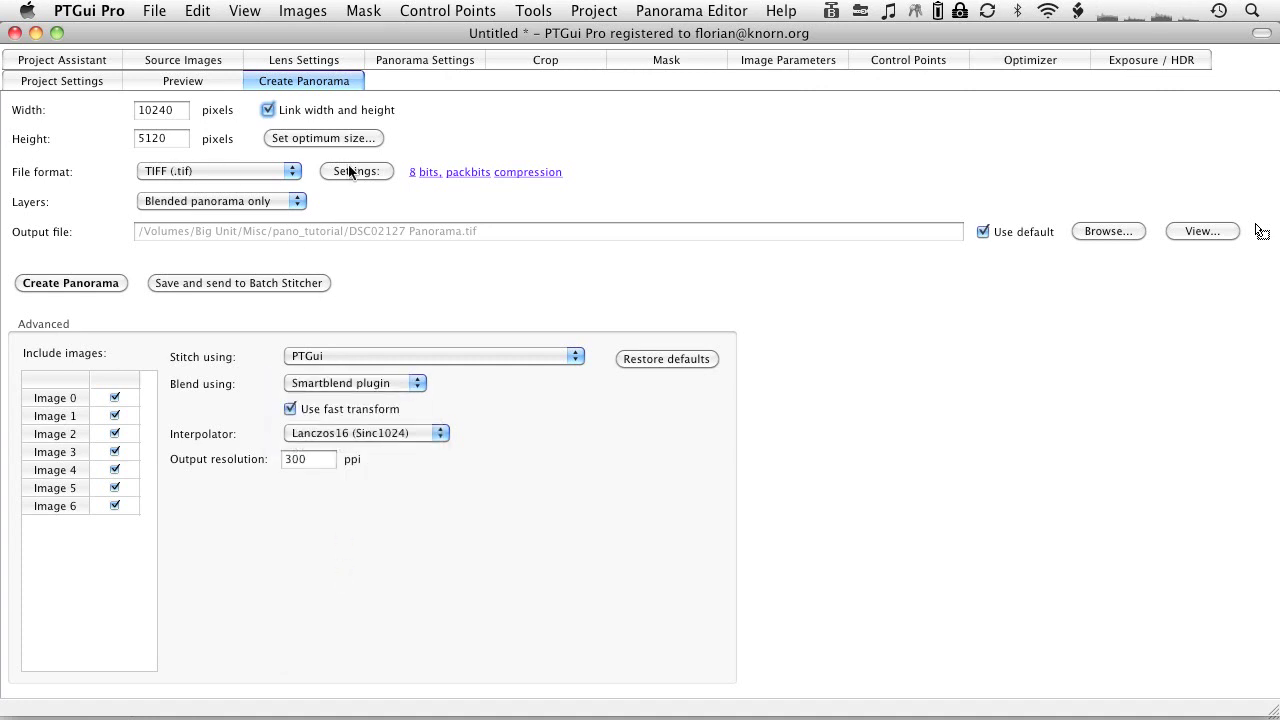
click(490, 173)
click(522, 96)
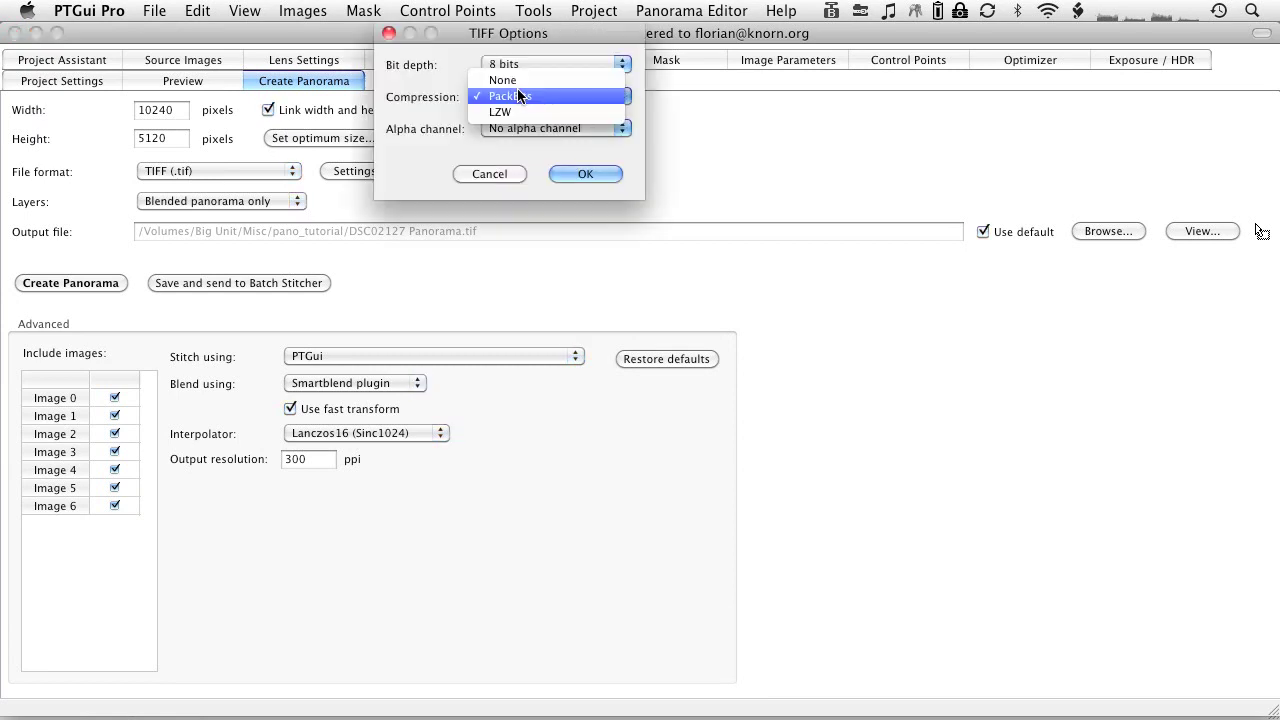
click(540, 114)
click(604, 170)
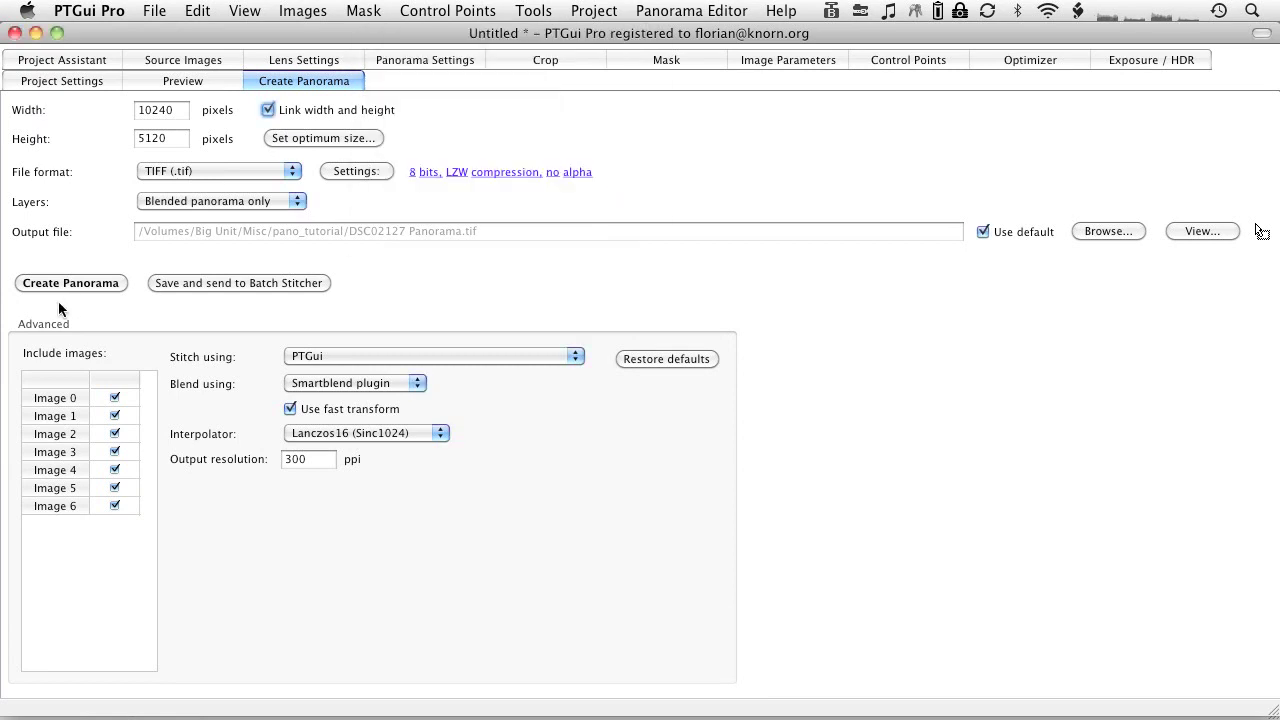
Step: Render DSC02127 Panorama.tif and open it in the panorama viewer
click(97, 283)
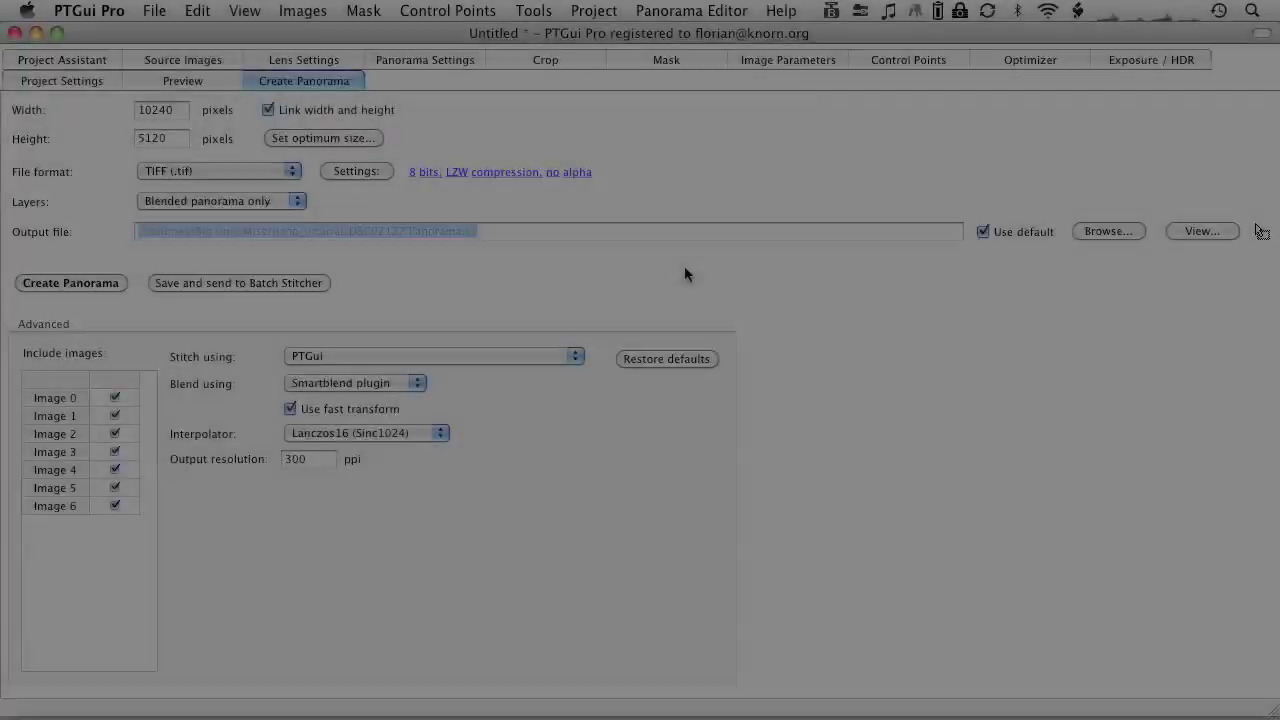
key(super+Tab)
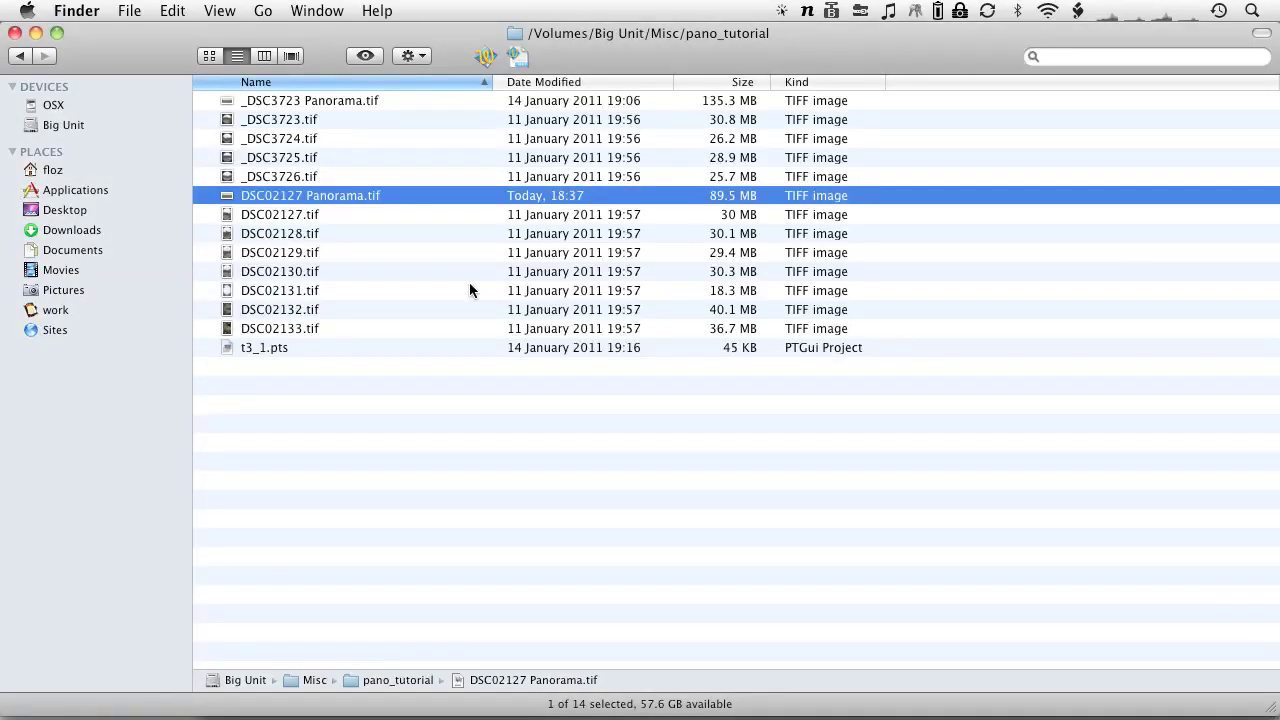
key(super+space)
key(Return)
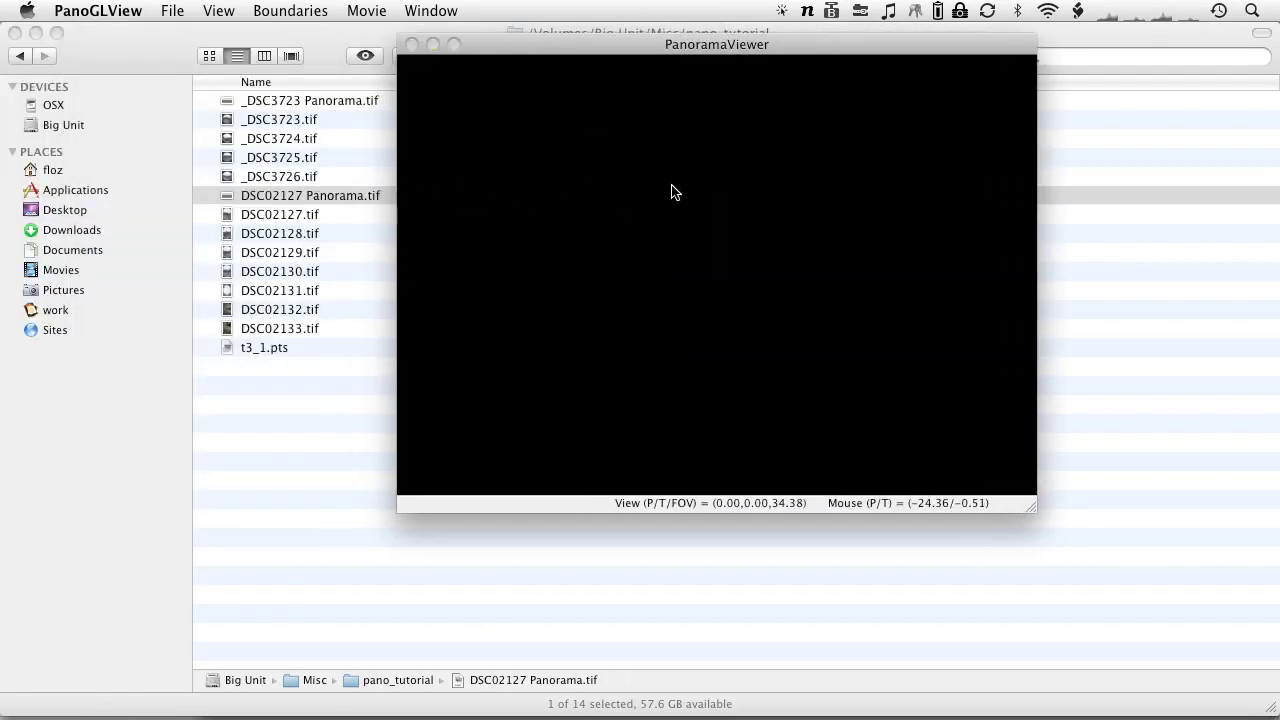
Step: Bring the PanoGLView window holding DSC02127 Panorama.tif into focus for viewing
click(661, 259)
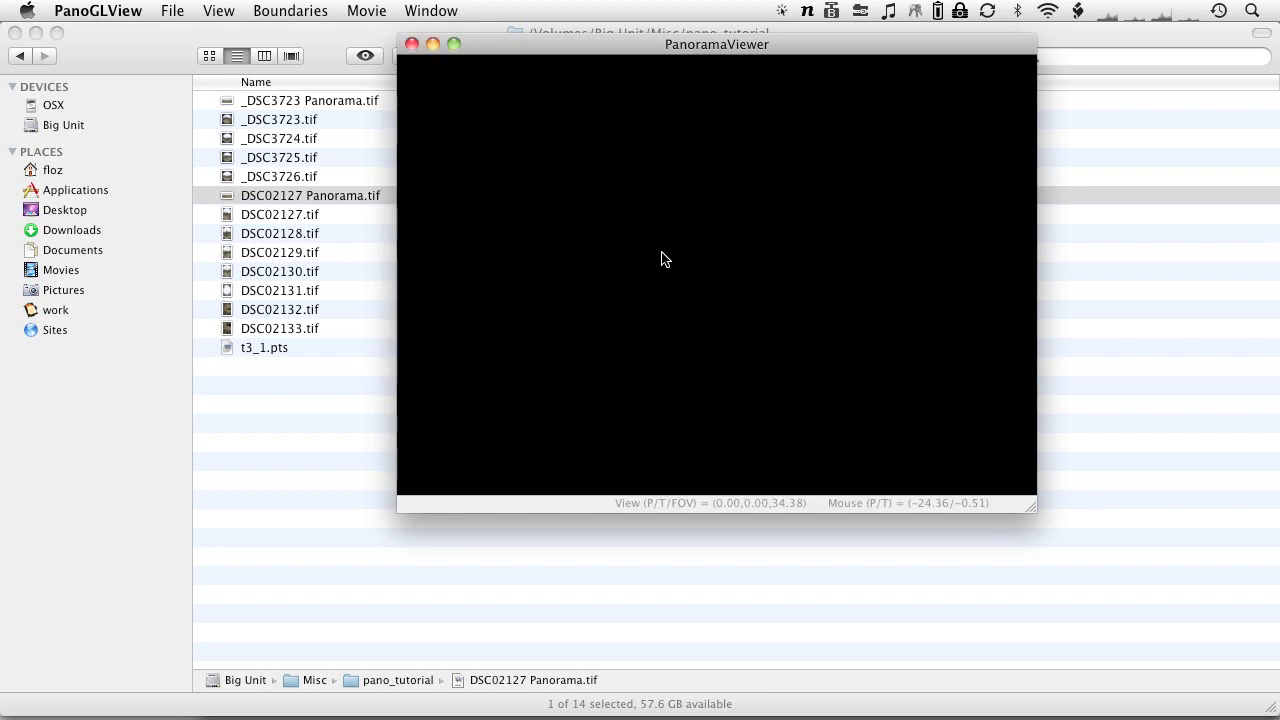